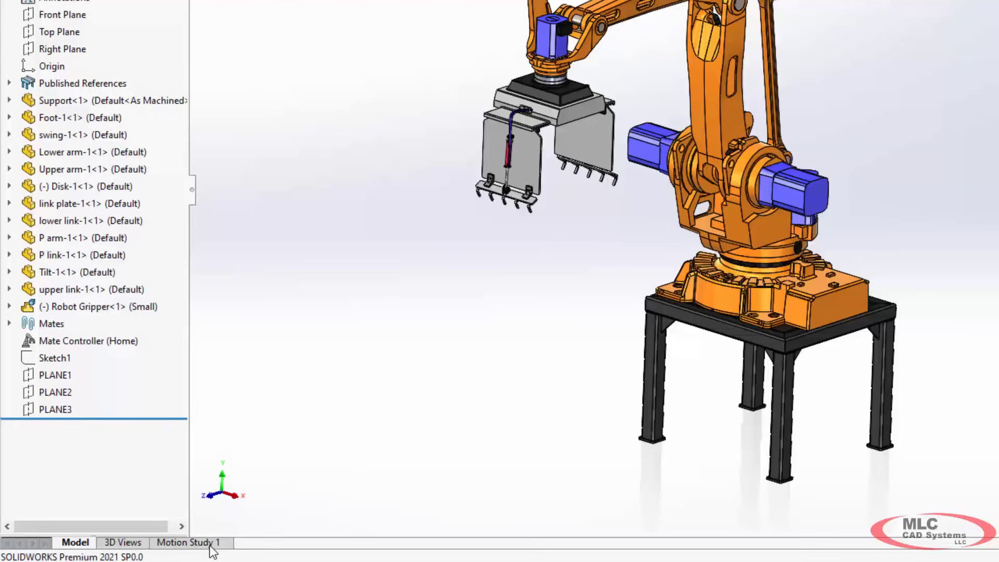
# Step: Switch to the Motion Study 1 tab to show the robot assembly's MotionManager timeline
pyautogui.click(211, 544)
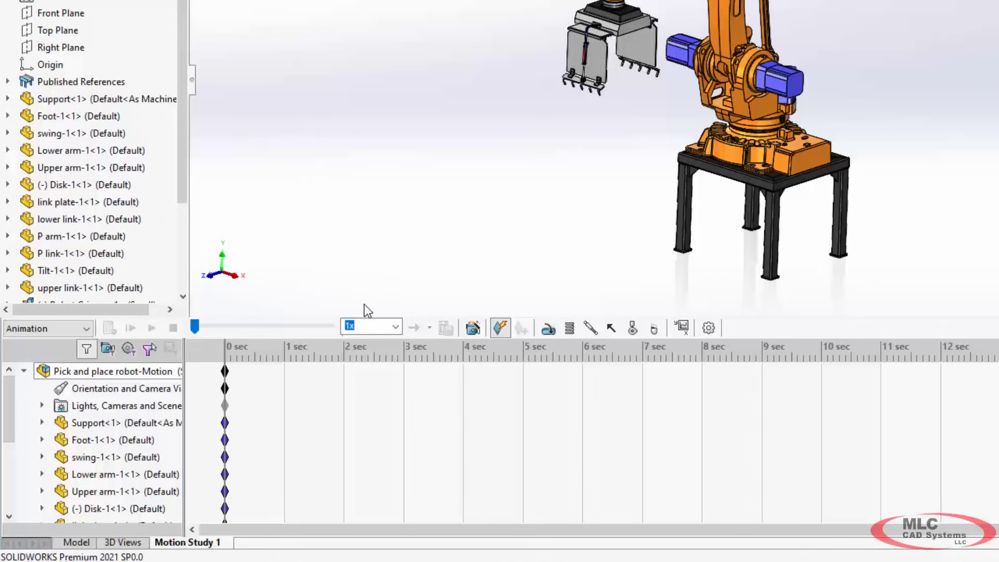
pyautogui.moveTo(12, 391)
pyautogui.mouseDown()
pyautogui.moveTo(8, 482)
pyautogui.moveTo(9, 394)
pyautogui.mouseUp()
pyautogui.click(286, 417)
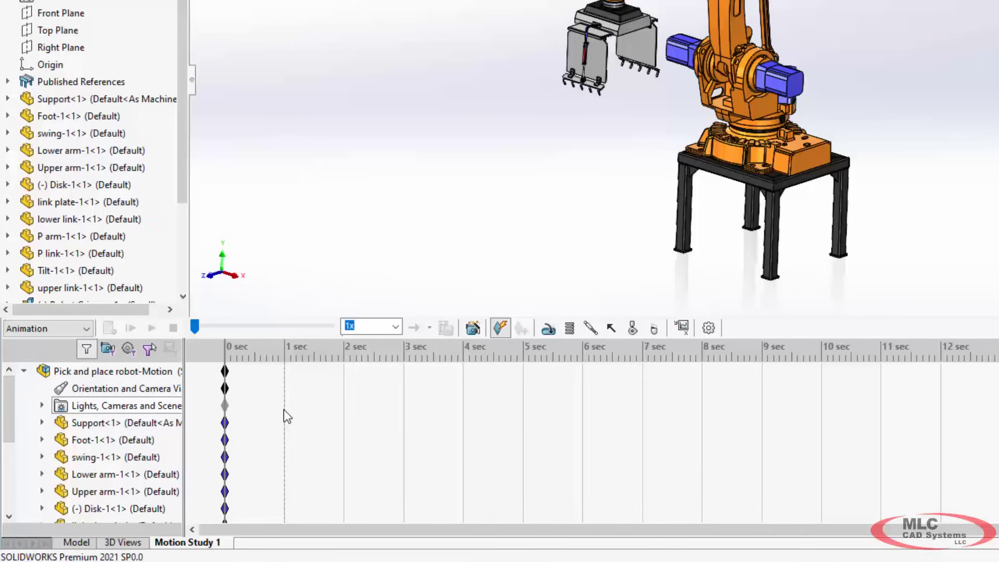
pyautogui.click(72, 104)
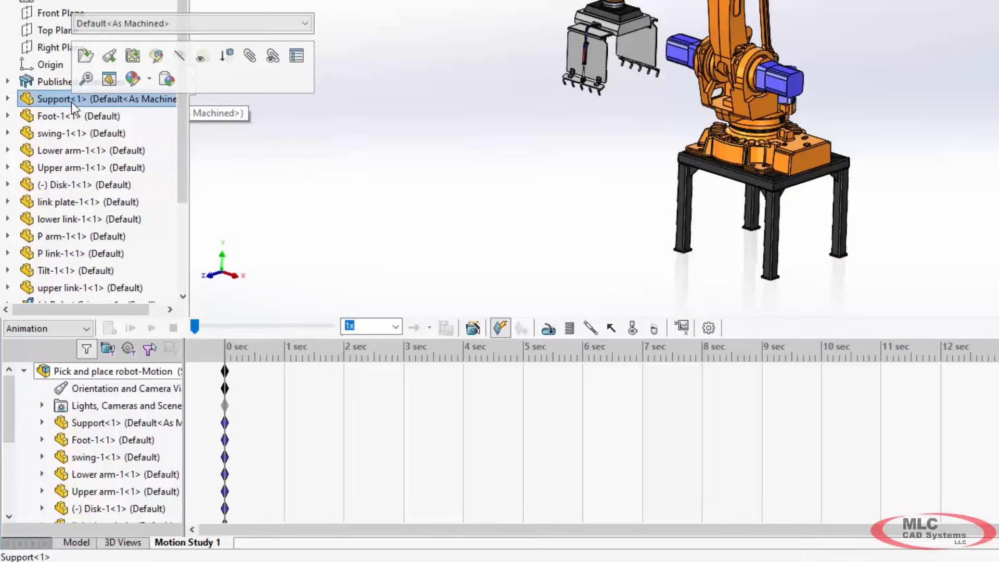
pyautogui.click(342, 108)
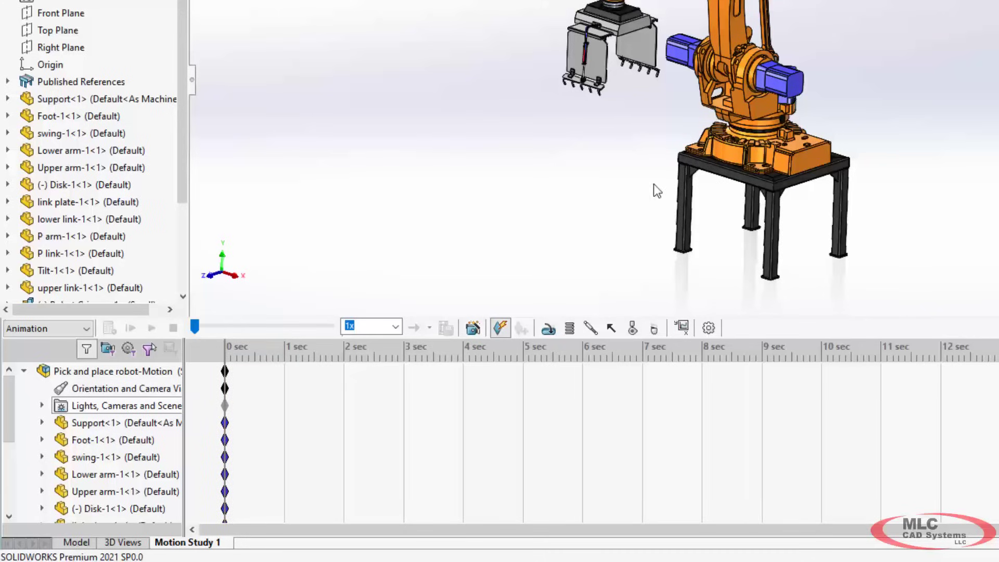
pyautogui.moveTo(230, 352); pyautogui.dragTo(285, 357)
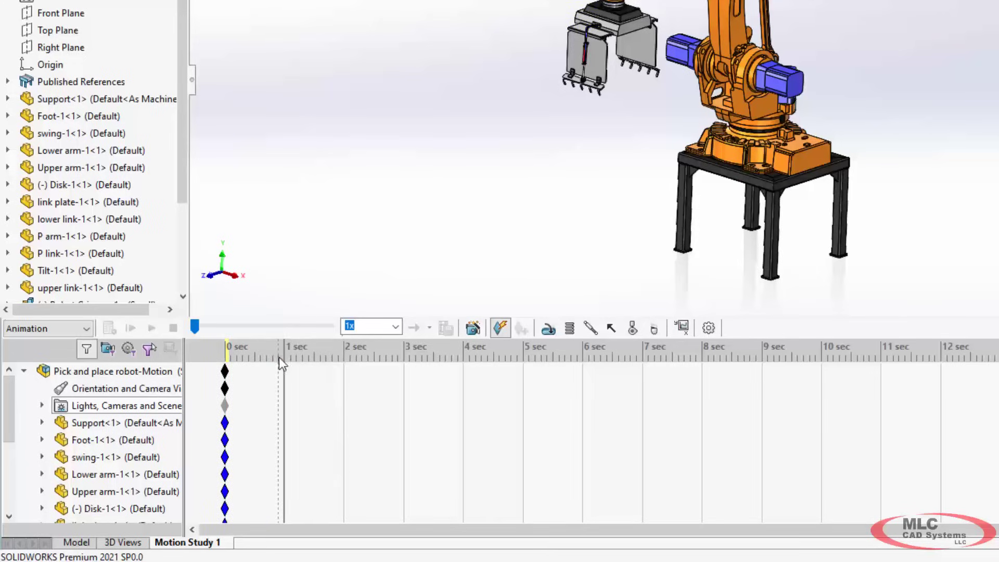
# Step: At the 2 sec mark, hide Support<1> from the MotionManager tree
pyautogui.moveTo(281, 357); pyautogui.dragTo(339, 349)
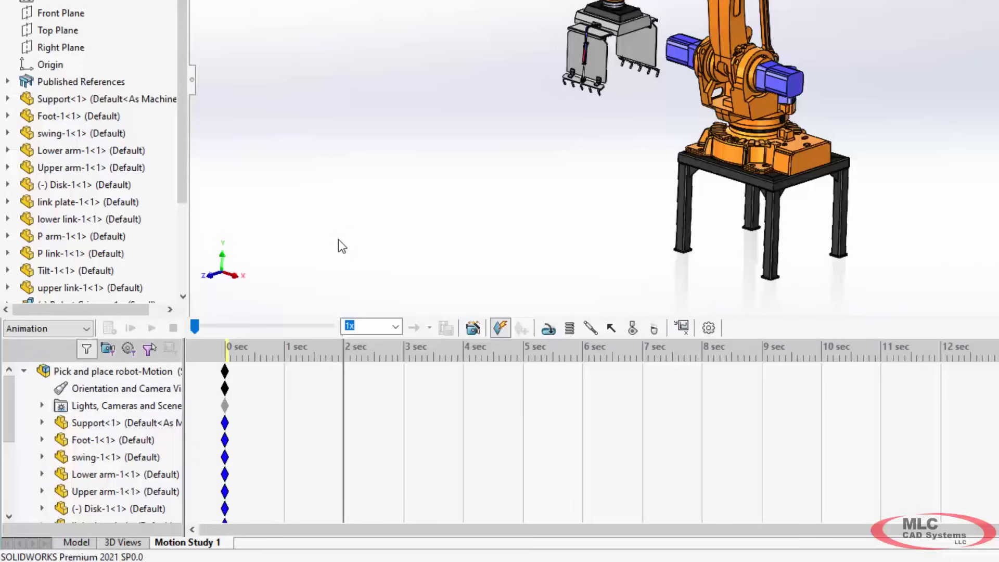
pyautogui.click(125, 430)
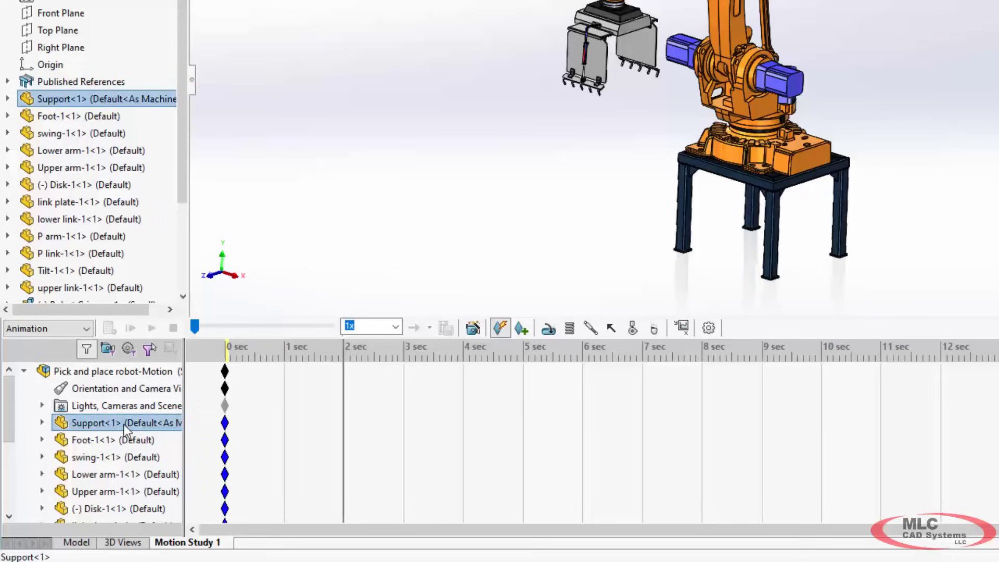
pyautogui.rightClick(125, 429)
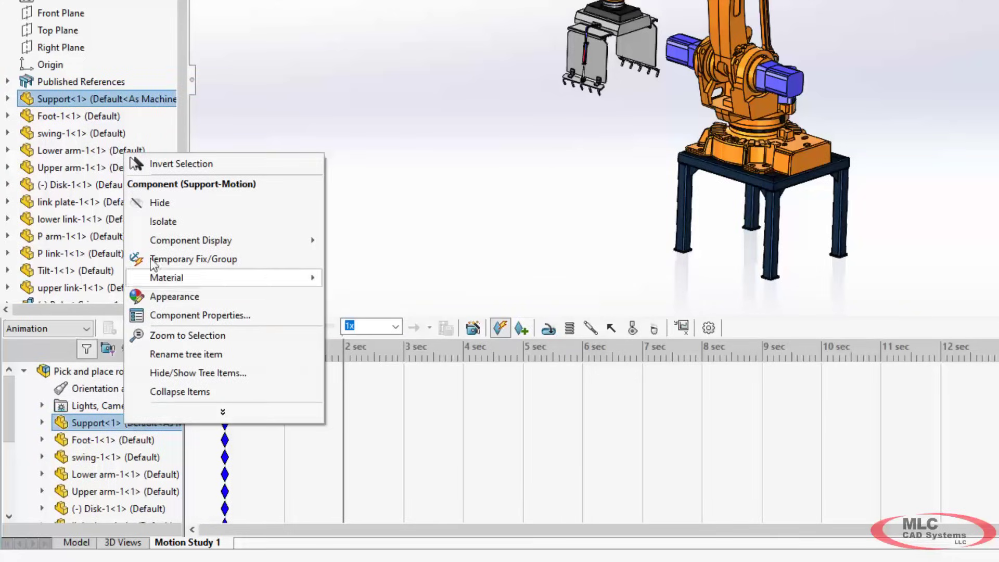
pyautogui.click(172, 204)
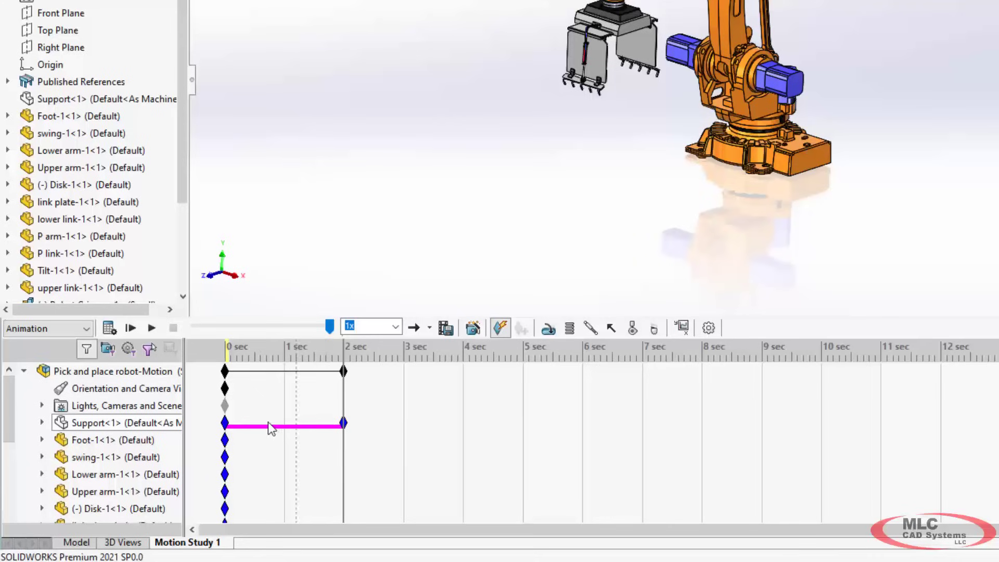
# Step: Expand Support<1> to reveal its Move, Explode, Appearance and mate tracks, then return to 0 sec
pyautogui.click(225, 424)
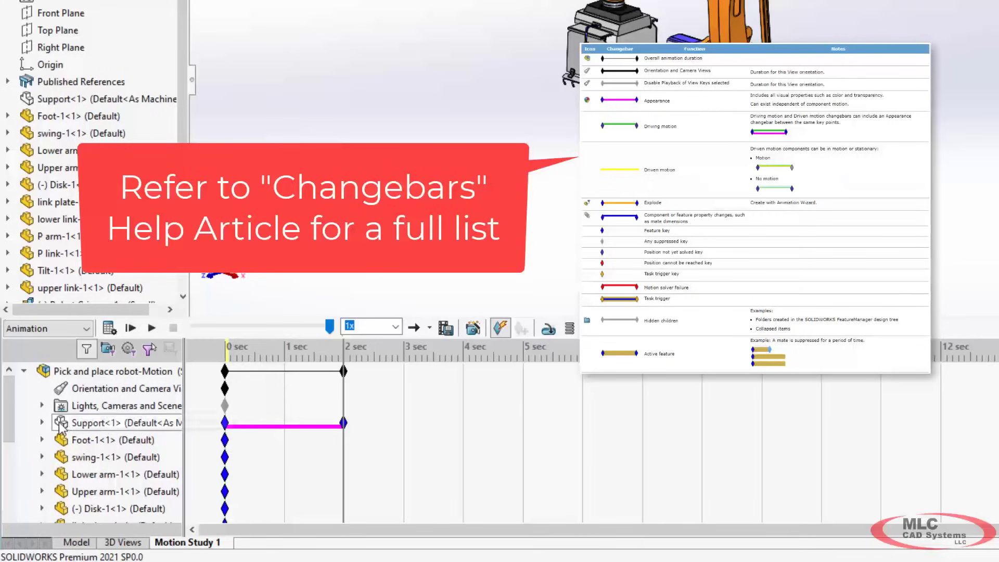
pyautogui.click(42, 423)
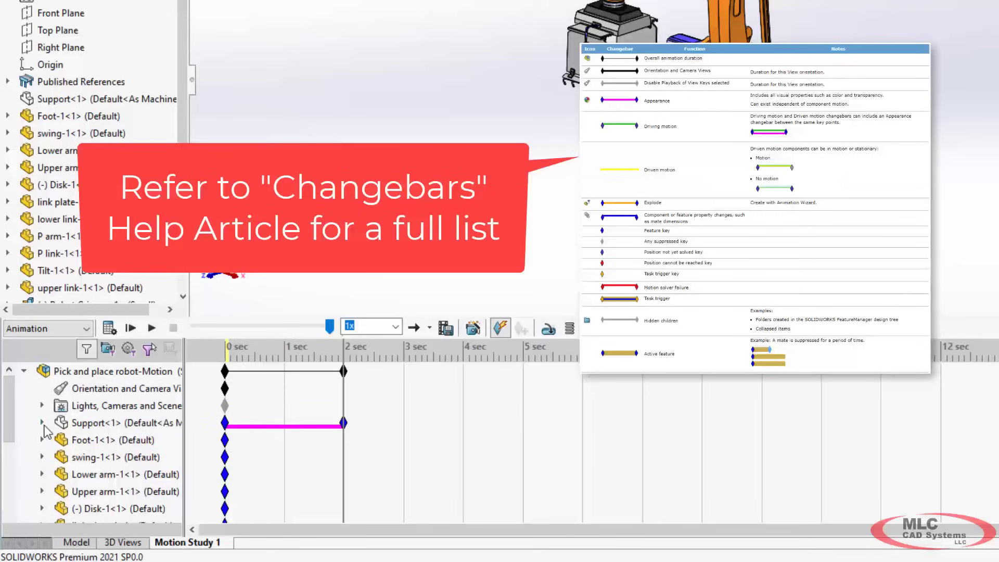
pyautogui.click(350, 411)
pyautogui.click(235, 368)
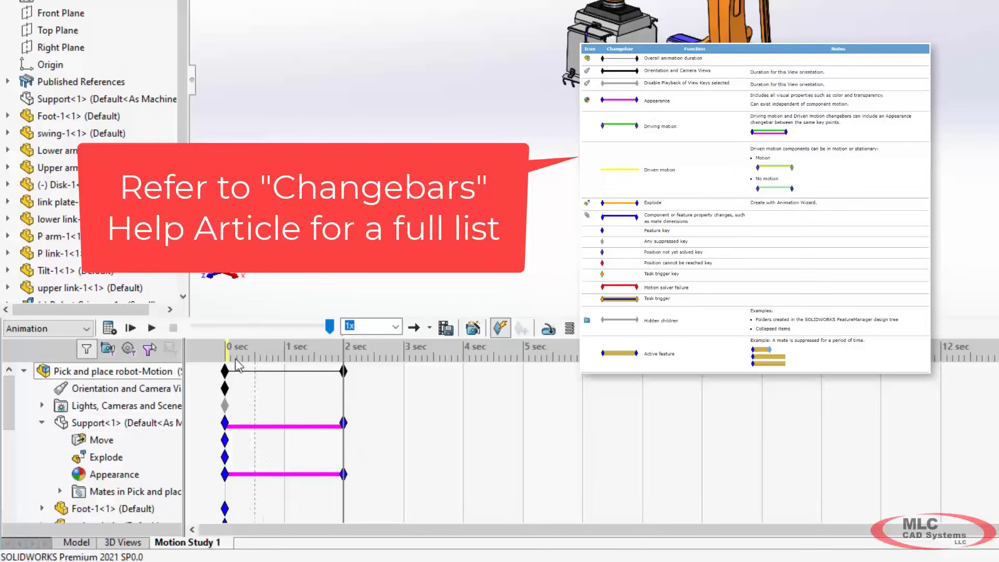
pyautogui.click(227, 356)
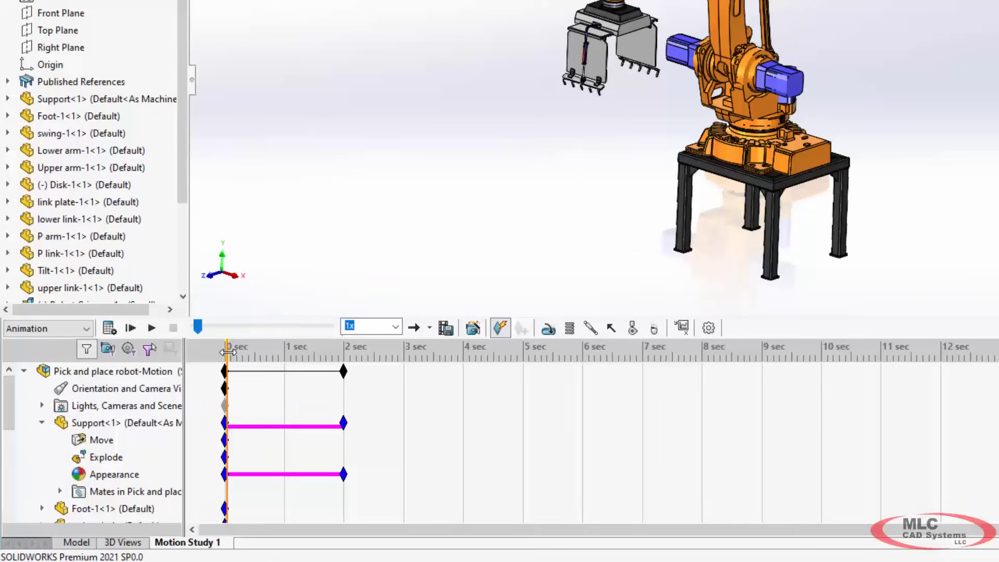
pyautogui.click(233, 428)
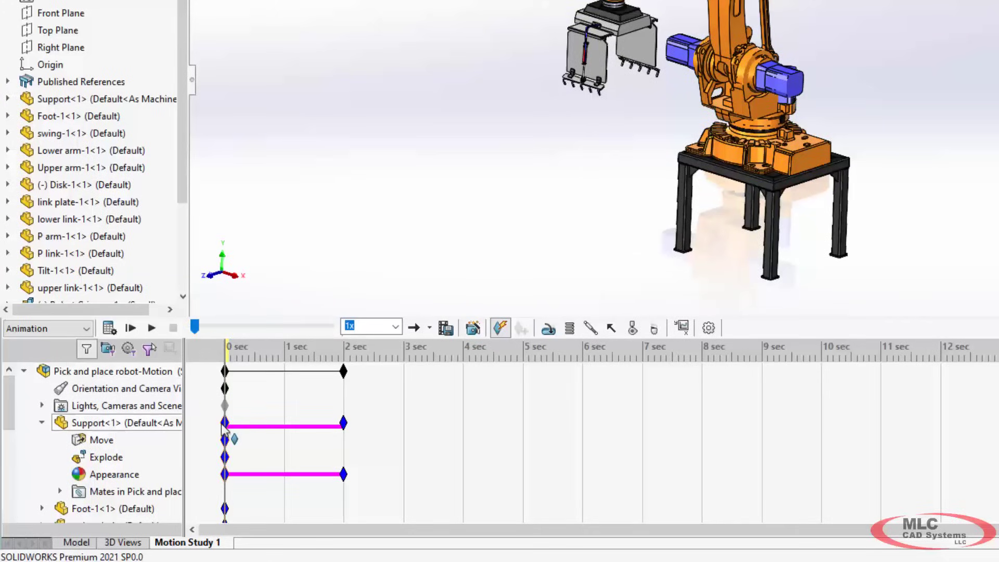
# Step: Calculate the motion study and play it from the start to watch the table disappear
pyautogui.click(110, 330)
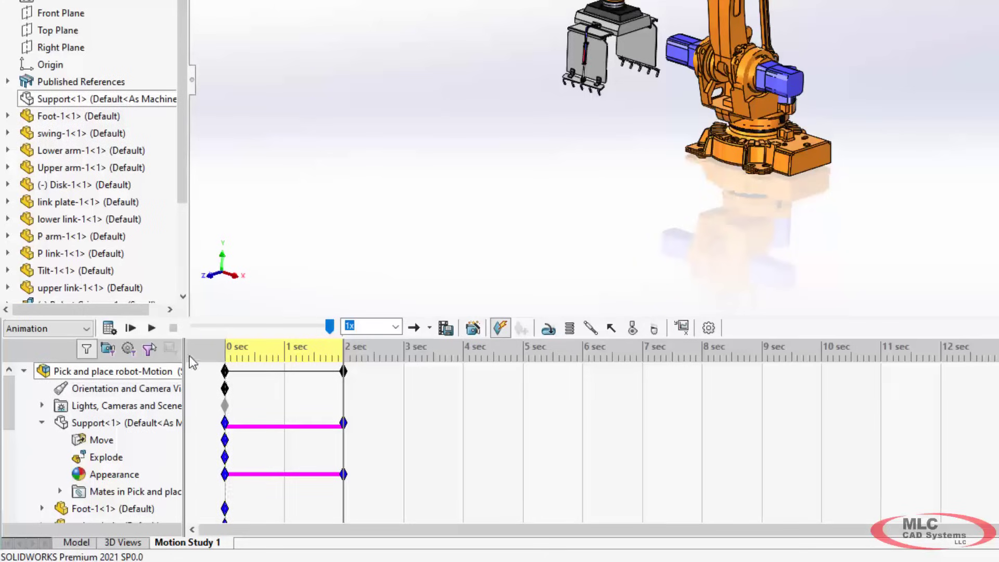
pyautogui.click(151, 328)
pyautogui.moveTo(227, 429)
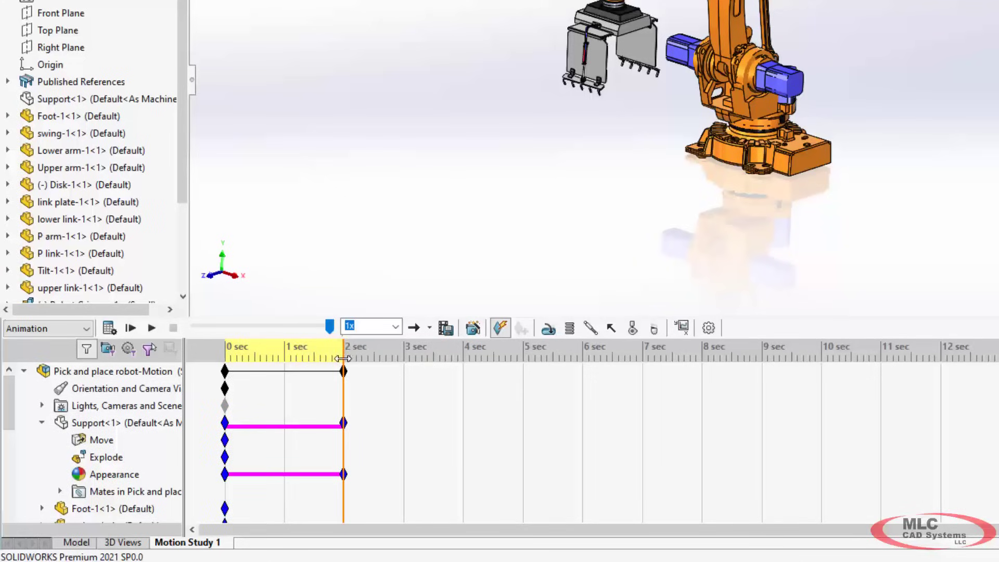
# Step: Just before 2 sec, set Support<1>'s appearance transparency to 1.00 instead of hiding it
pyautogui.moveTo(346, 349)
pyautogui.mouseDown()
pyautogui.moveTo(279, 349)
pyautogui.moveTo(344, 352)
pyautogui.mouseUp()
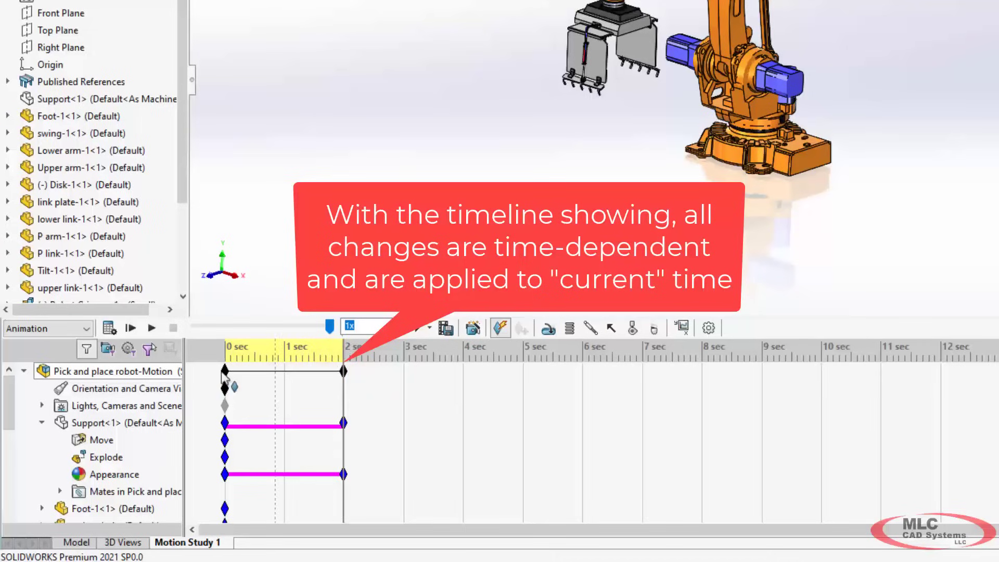
pyautogui.rightClick(86, 421)
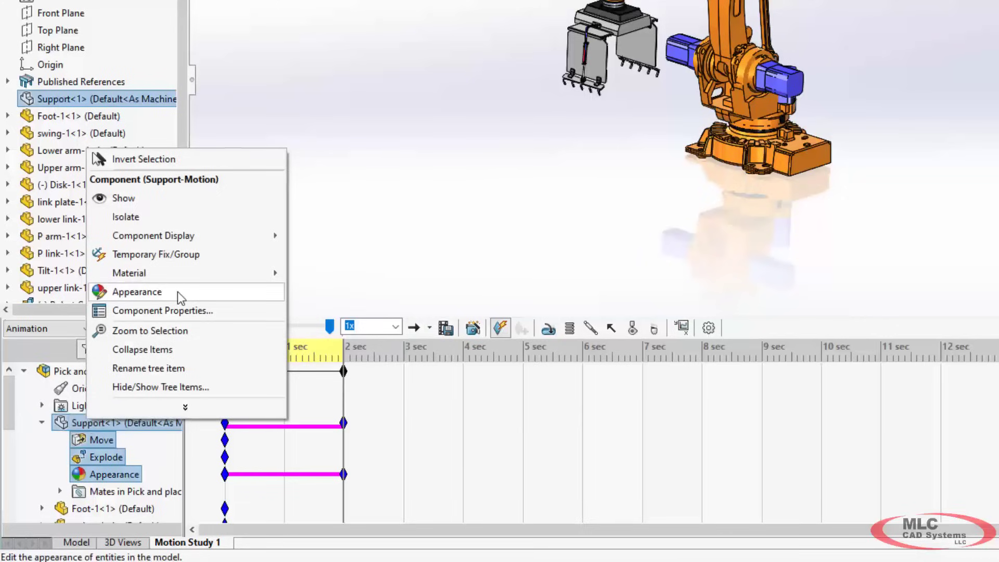
pyautogui.press('Escape')
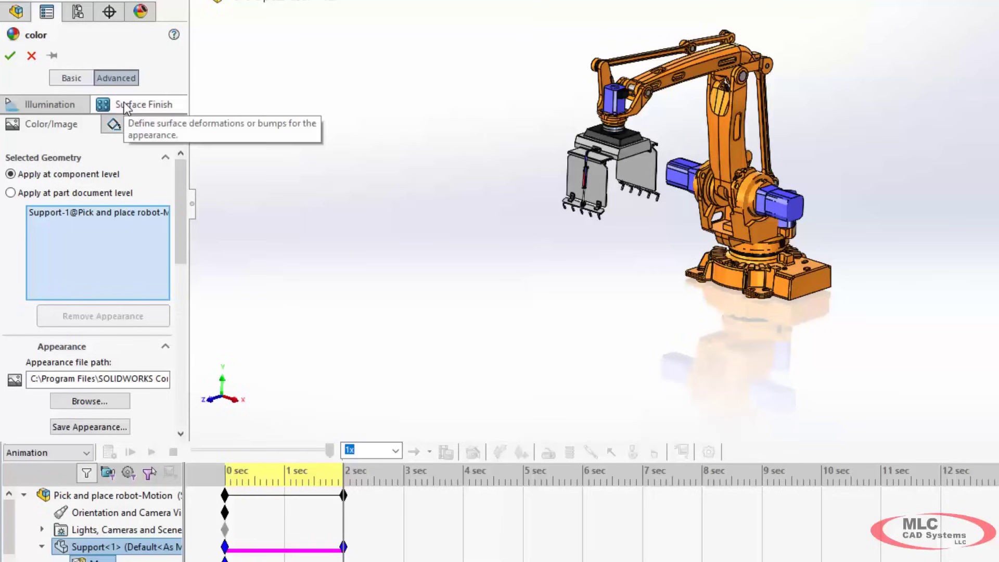
pyautogui.click(55, 105)
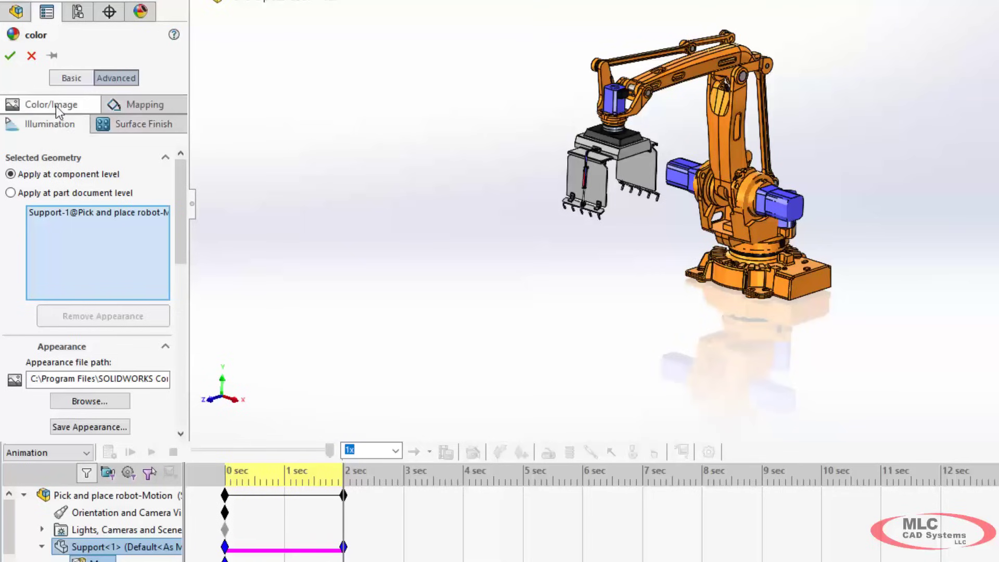
pyautogui.scroll(-3, 185, 196)
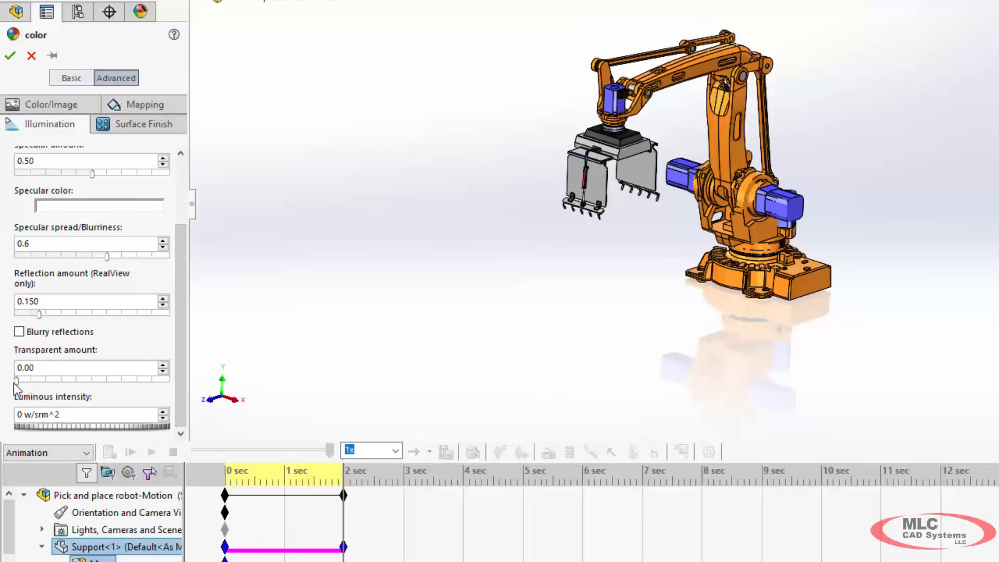
pyautogui.moveTo(17, 383); pyautogui.dragTo(175, 391)
pyautogui.click(11, 56)
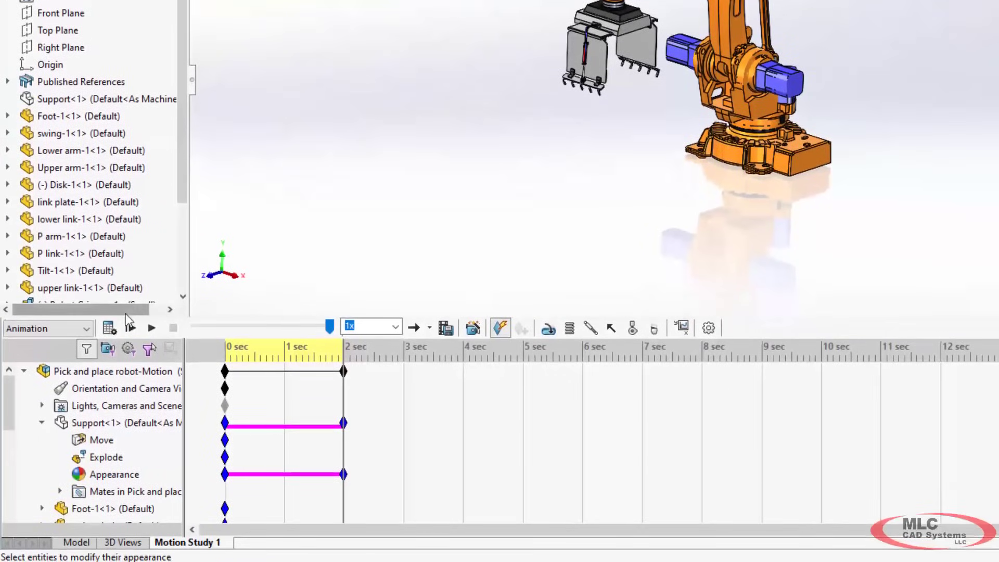
# Step: Recalculate and scrub between 0 and 2 sec to confirm the table fades gradually
pyautogui.click(109, 327)
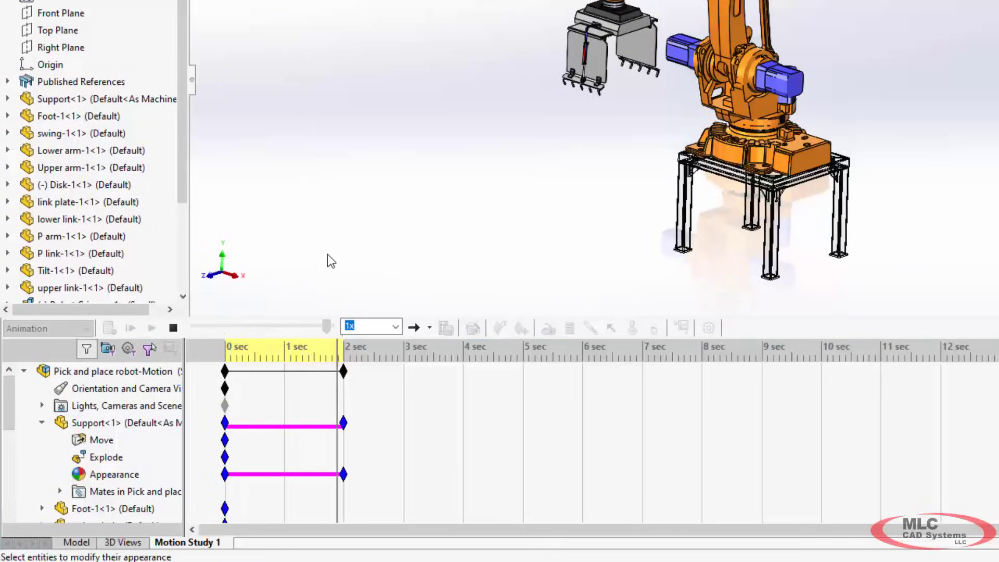
pyautogui.moveTo(225, 349); pyautogui.dragTo(284, 354)
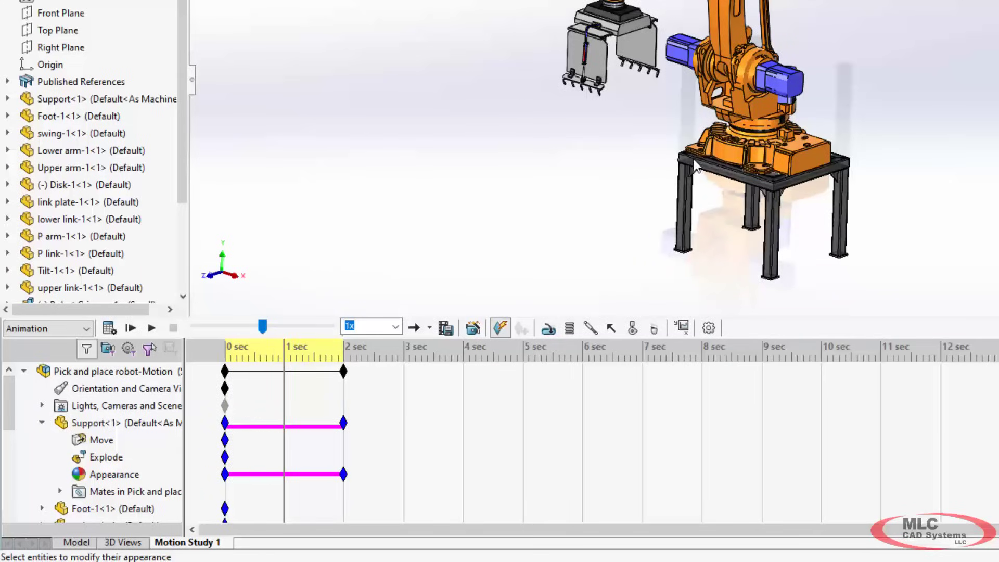
pyautogui.scroll(-8, 738, 166)
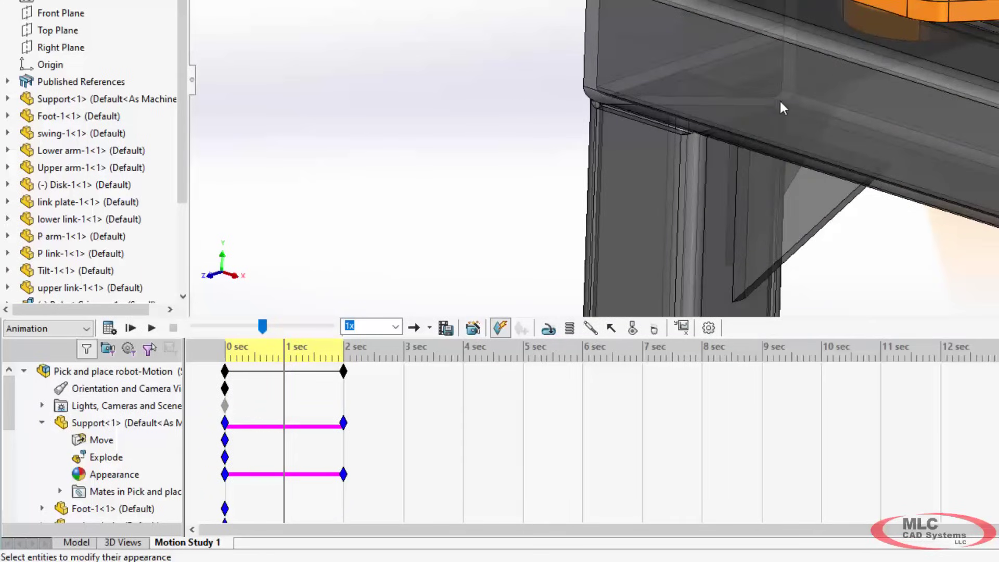
pyautogui.scroll(-1, 280, 377)
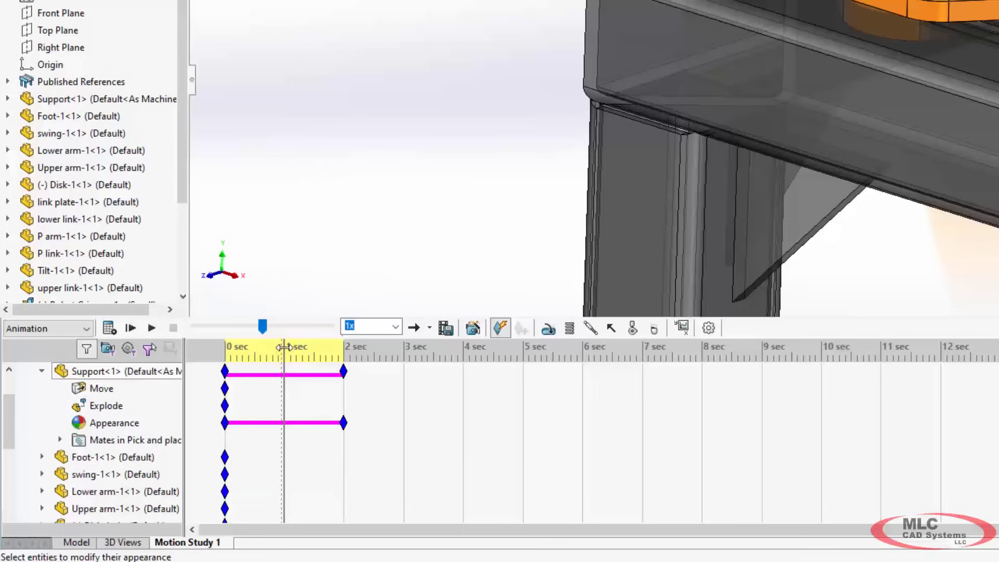
pyautogui.moveTo(290, 347); pyautogui.dragTo(343, 348)
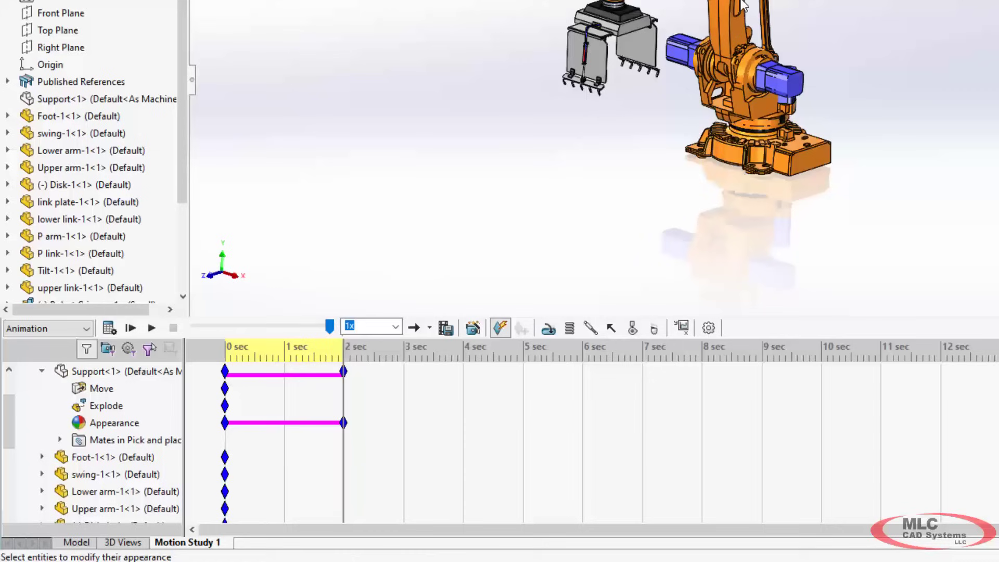
pyautogui.scroll(-1, 583, 147)
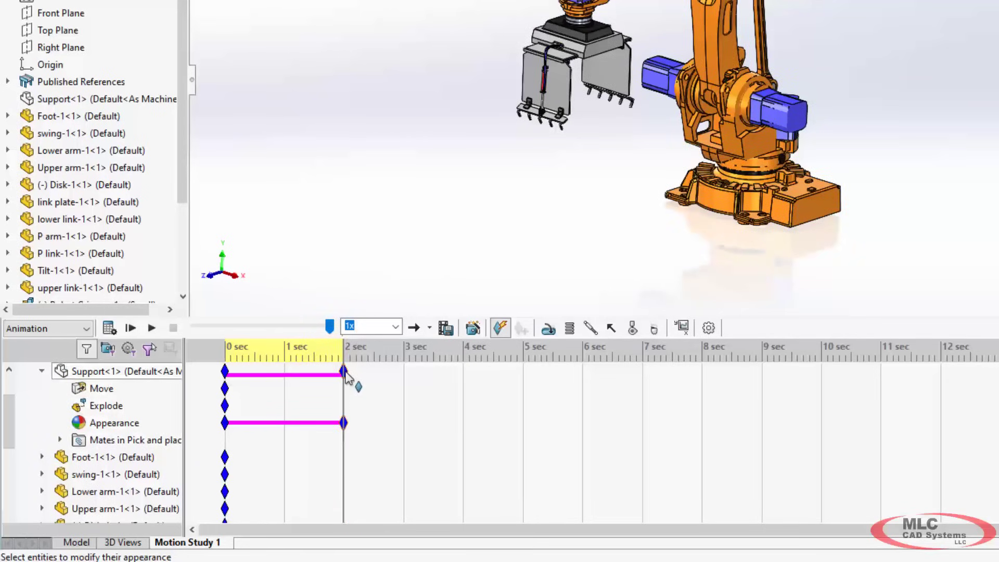
pyautogui.moveTo(344, 371)
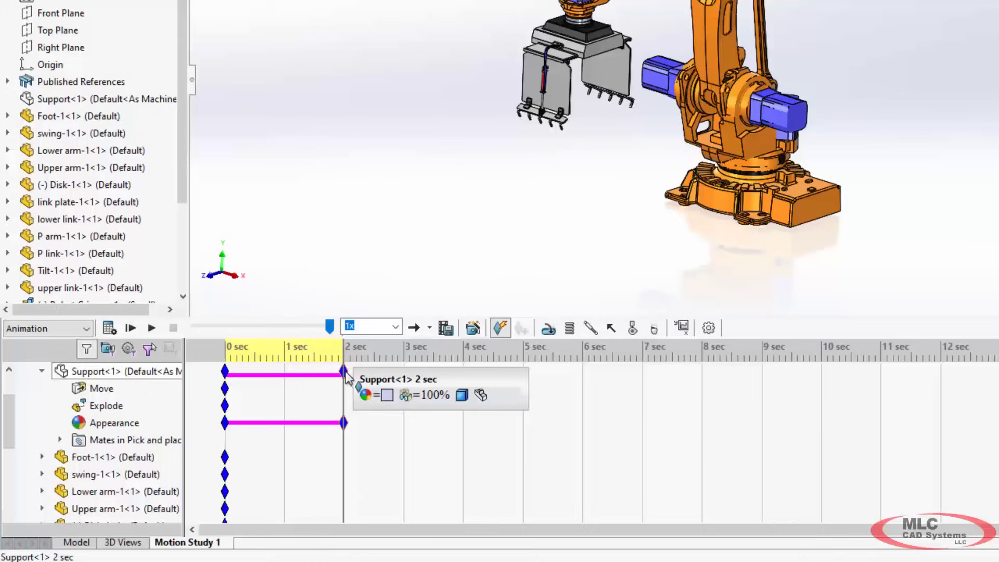
pyautogui.moveTo(345, 373); pyautogui.dragTo(225, 372)
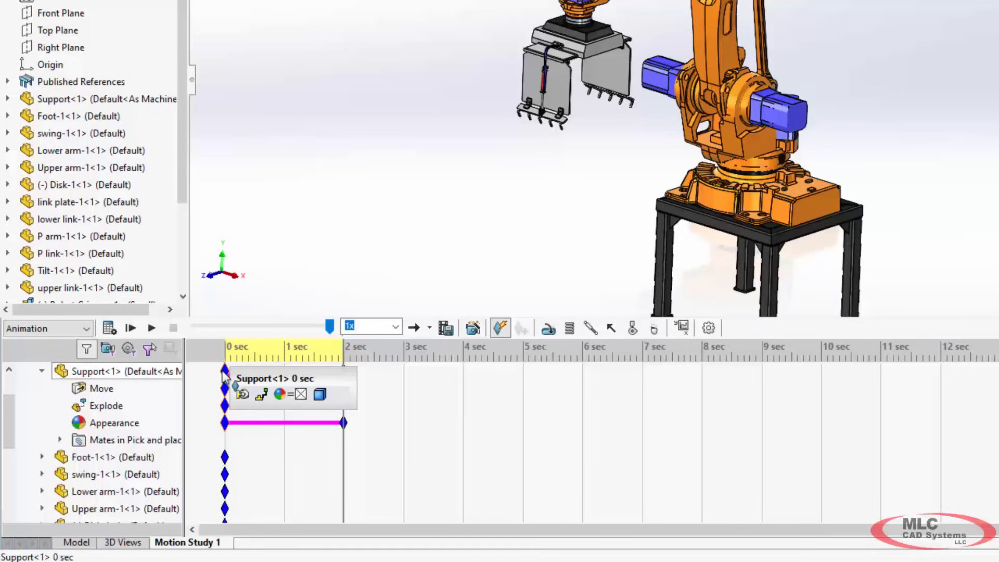
pyautogui.hotkey('ctrl', 'z')
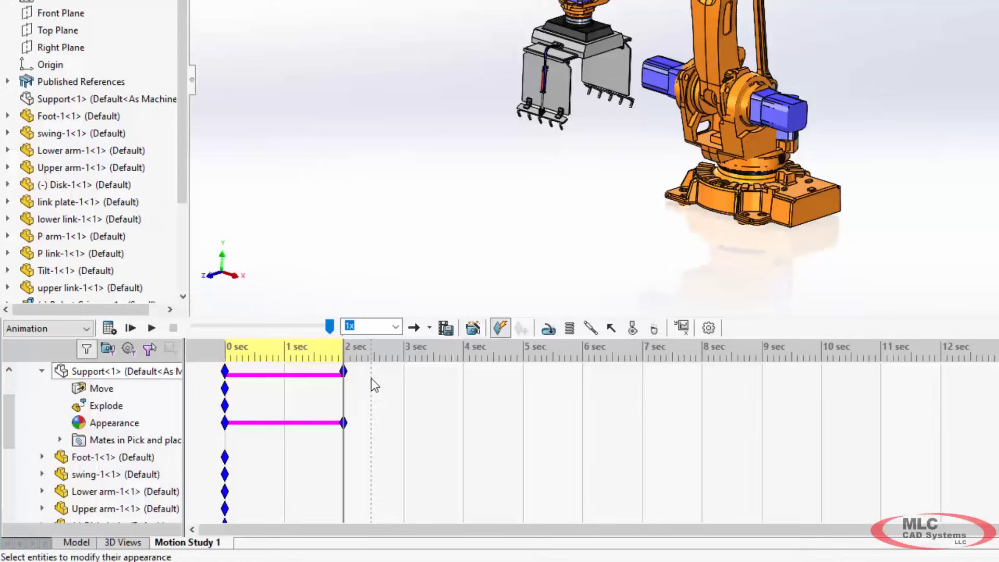
pyautogui.click(224, 348)
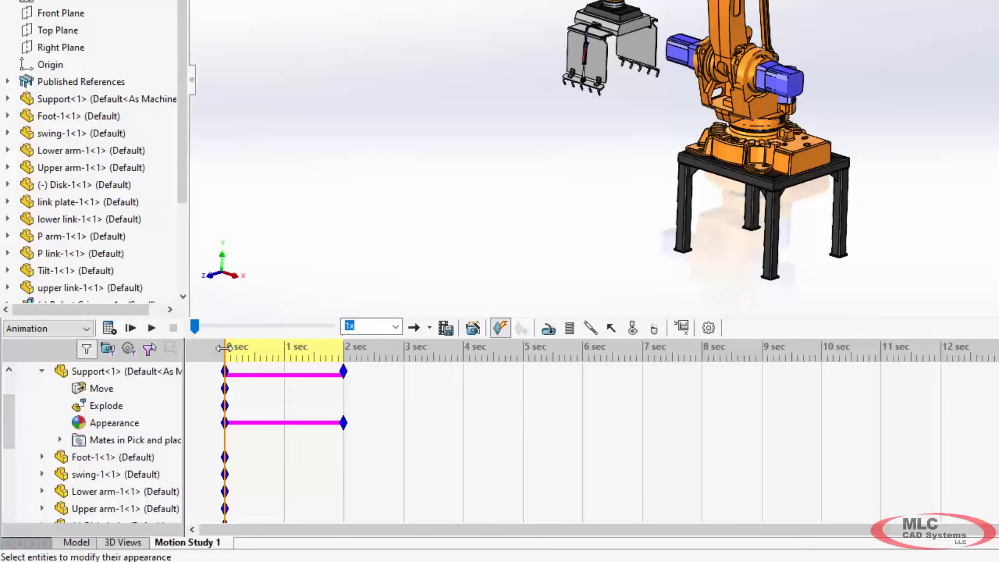
pyautogui.click(344, 353)
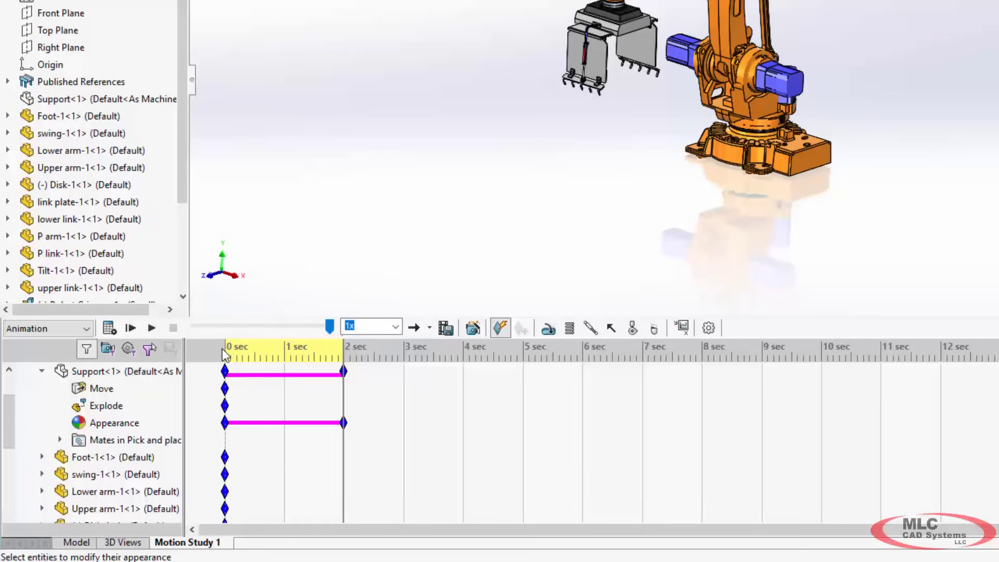
pyautogui.click(225, 372)
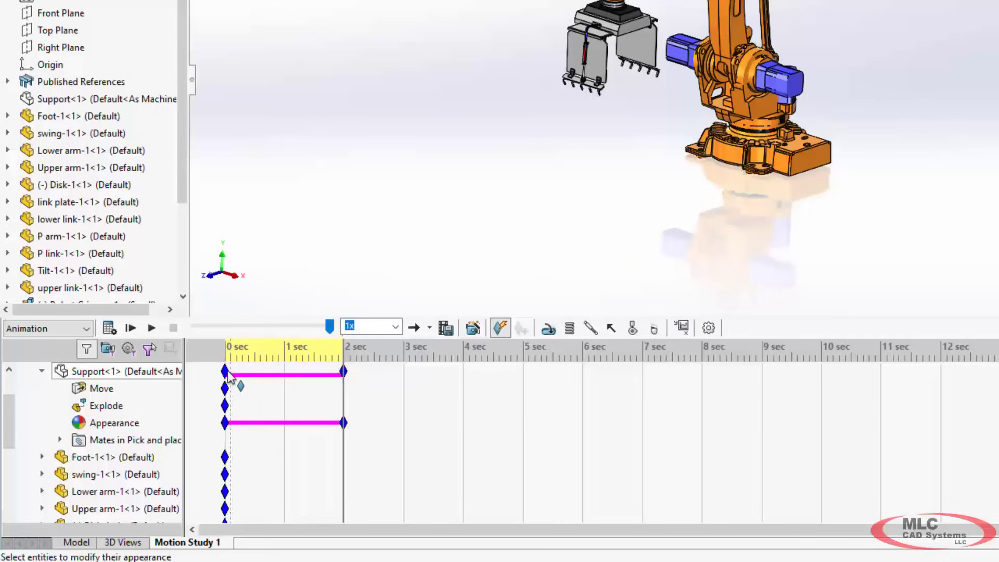
pyautogui.moveTo(227, 374)
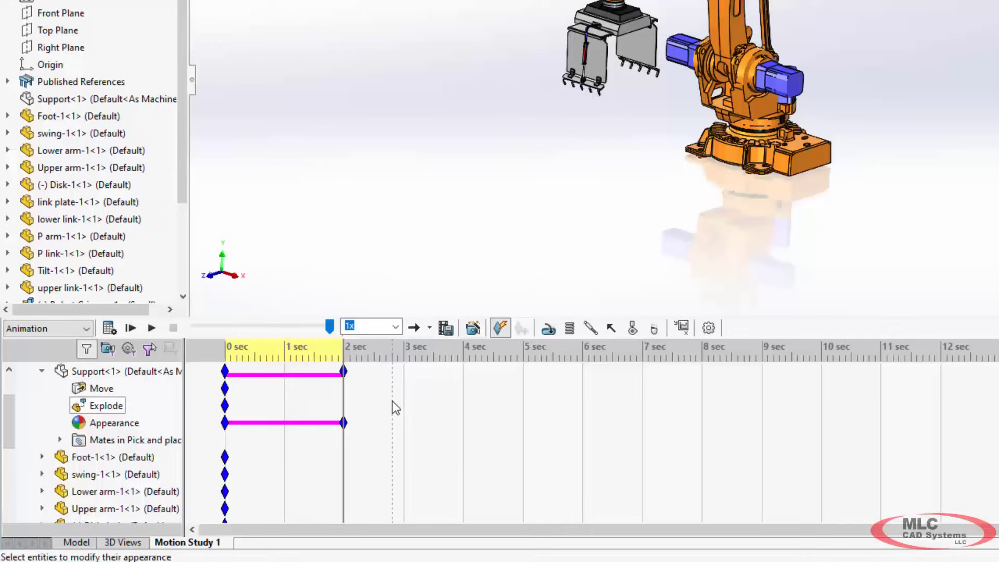
pyautogui.scroll(1, 392, 405)
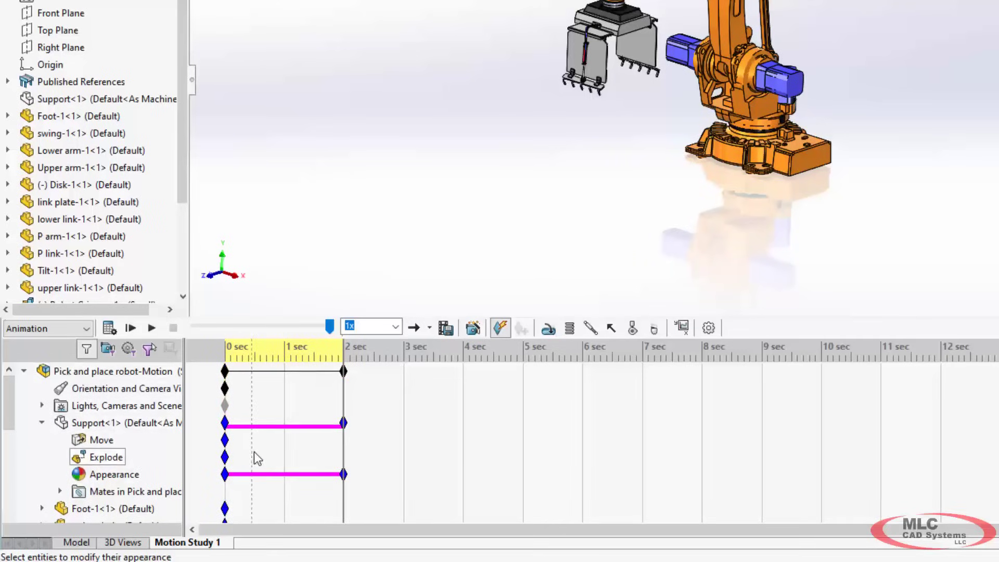
pyautogui.scroll(-2, 255, 458)
pyautogui.scroll(-3, 254, 455)
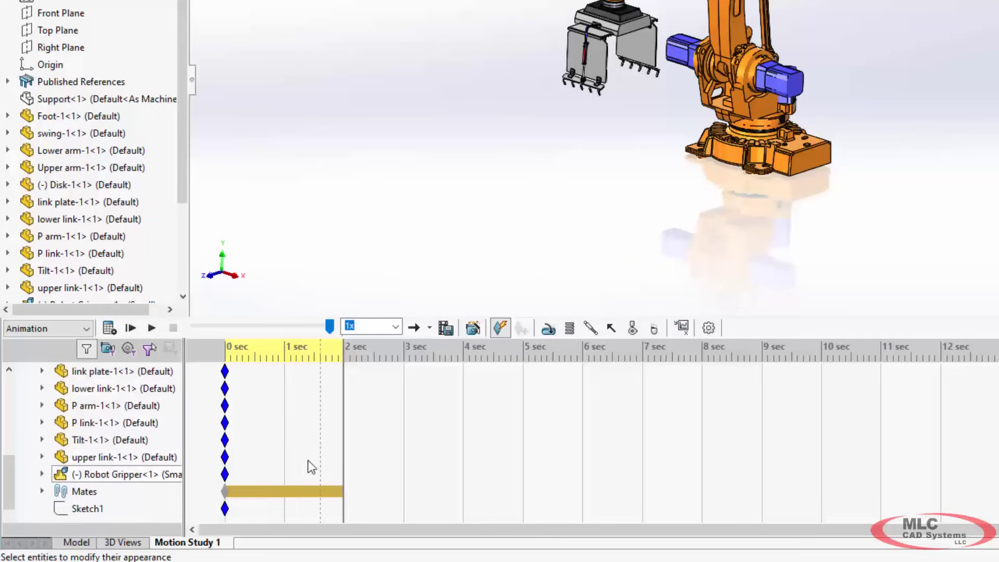
pyautogui.scroll(2, 309, 463)
pyautogui.scroll(2, 309, 463)
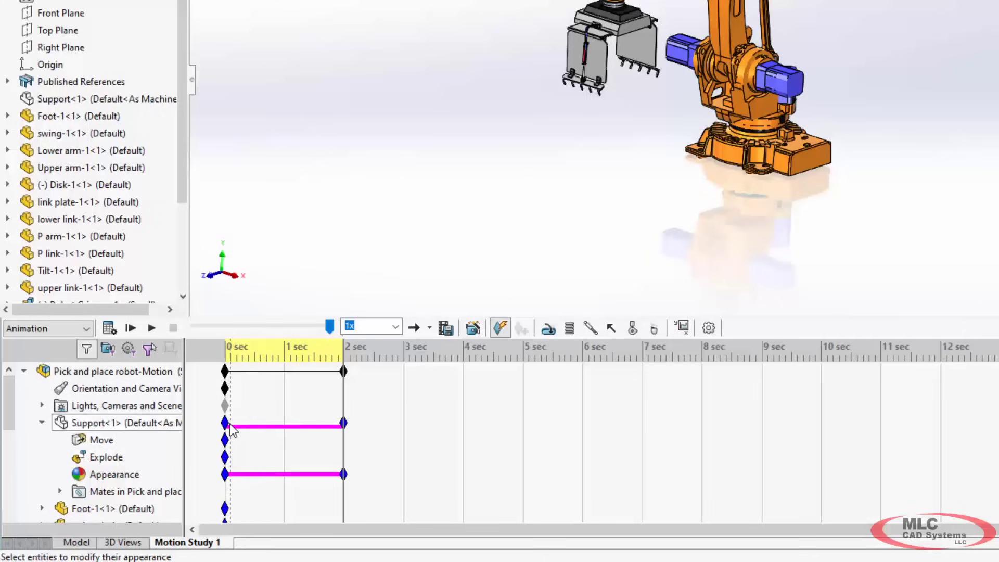
pyautogui.click(224, 355)
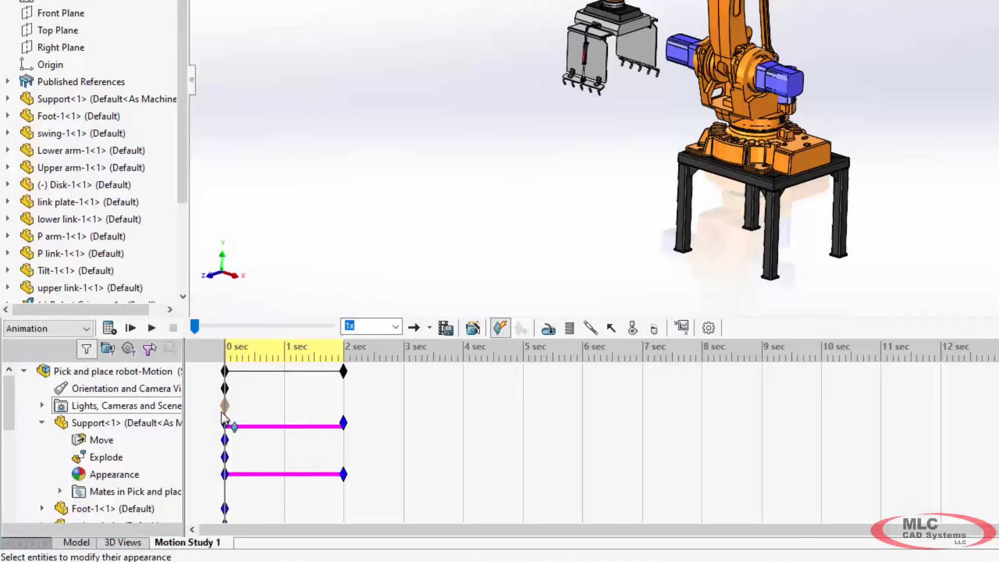
pyautogui.moveTo(227, 426)
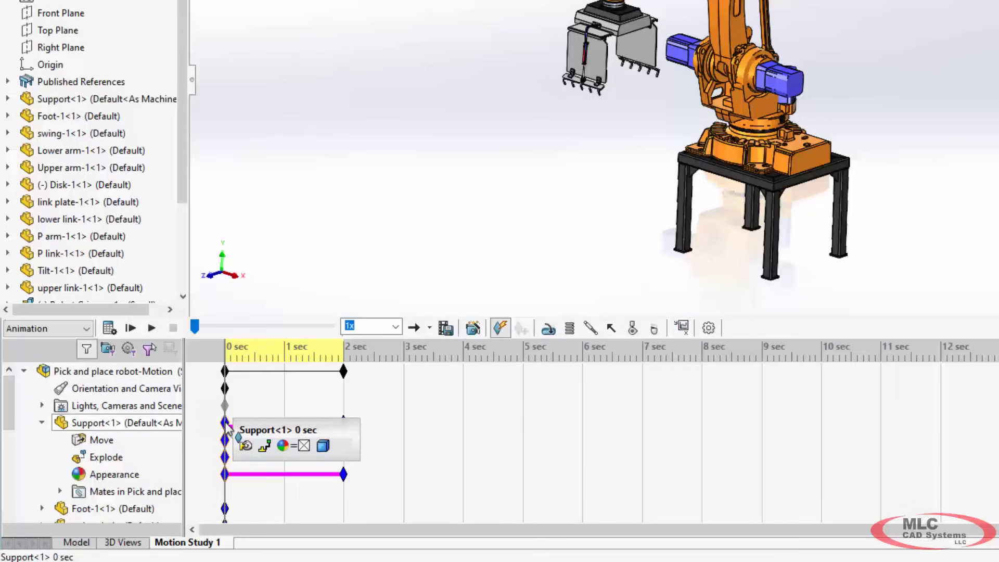
# Step: Move Support<1>'s keys from 0 sec to 1 sec so its fade spans only 1–2 sec
pyautogui.moveTo(229, 428); pyautogui.dragTo(285, 427)
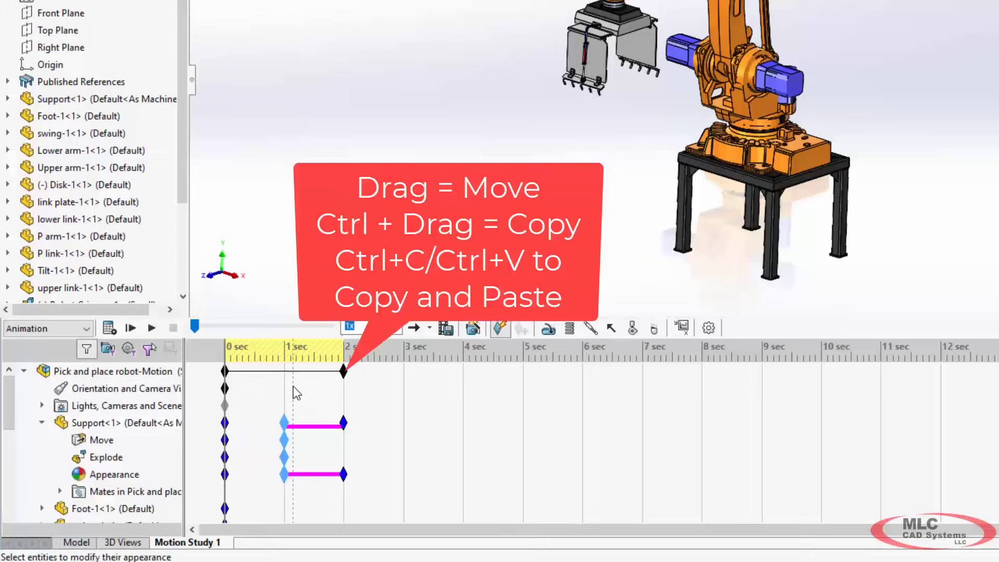
pyautogui.moveTo(293, 386); pyautogui.dragTo(279, 481)
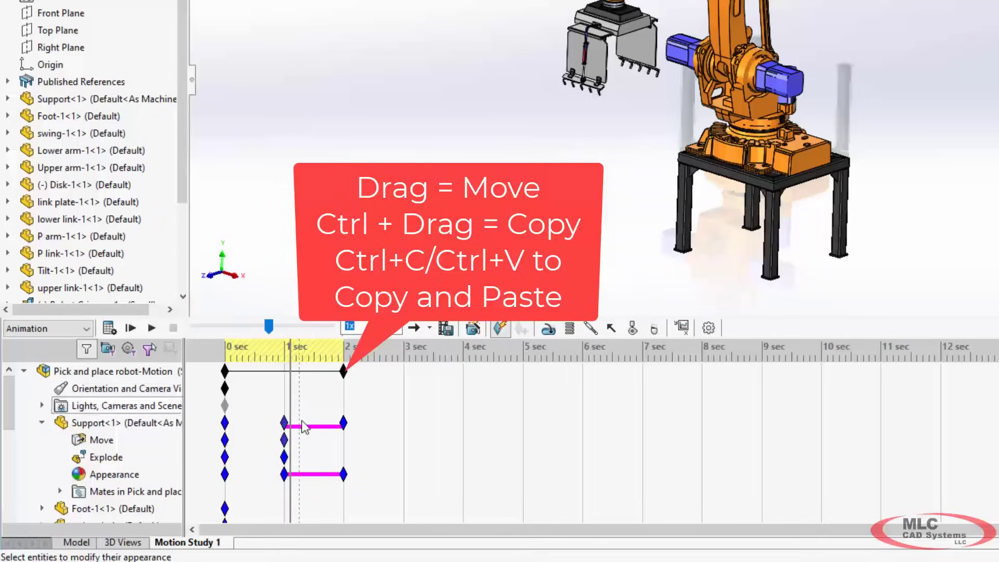
pyautogui.moveTo(284, 423); pyautogui.dragTo(288, 427)
pyautogui.click(225, 422)
pyautogui.moveTo(229, 428)
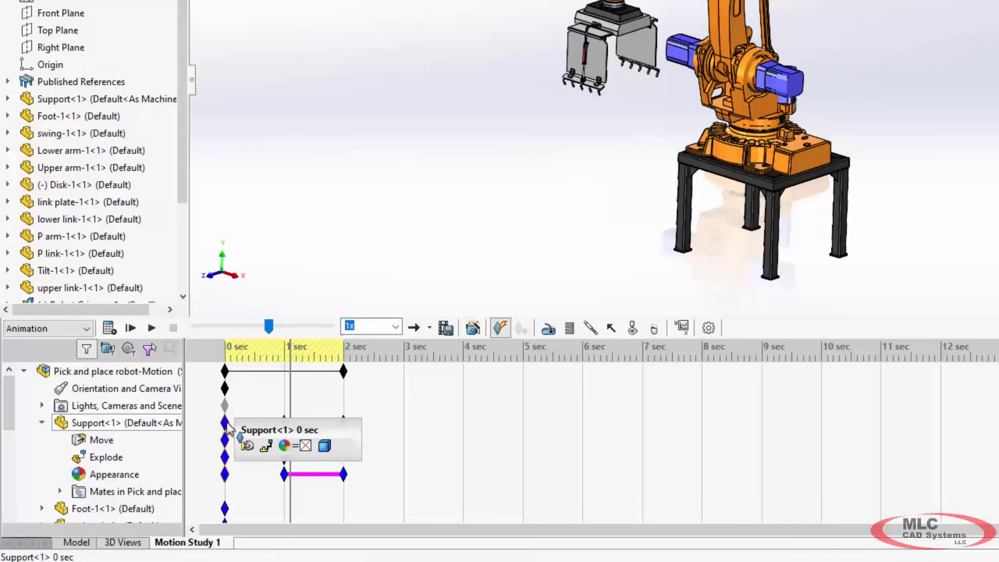
pyautogui.click(258, 441)
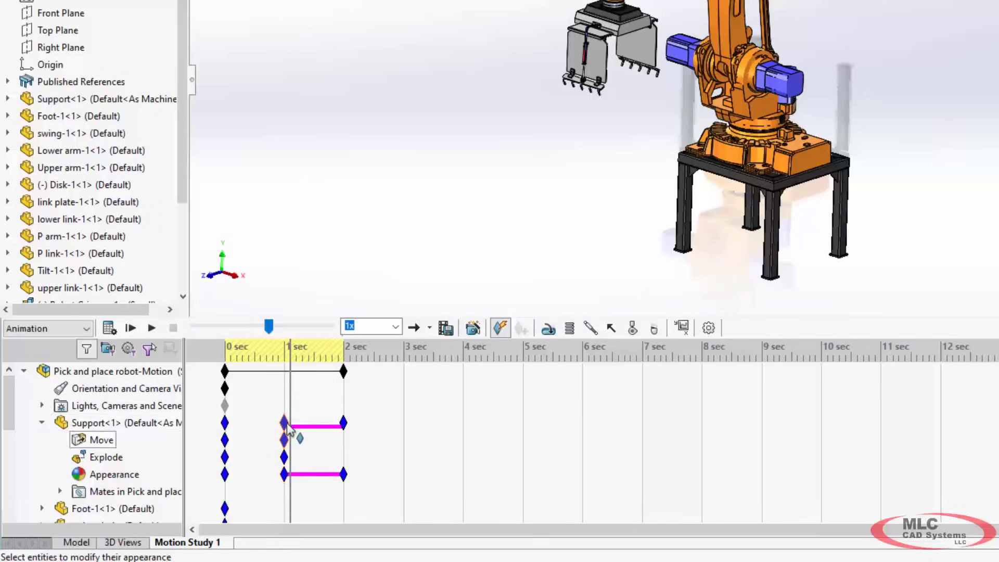
pyautogui.moveTo(336, 442); pyautogui.dragTo(364, 436)
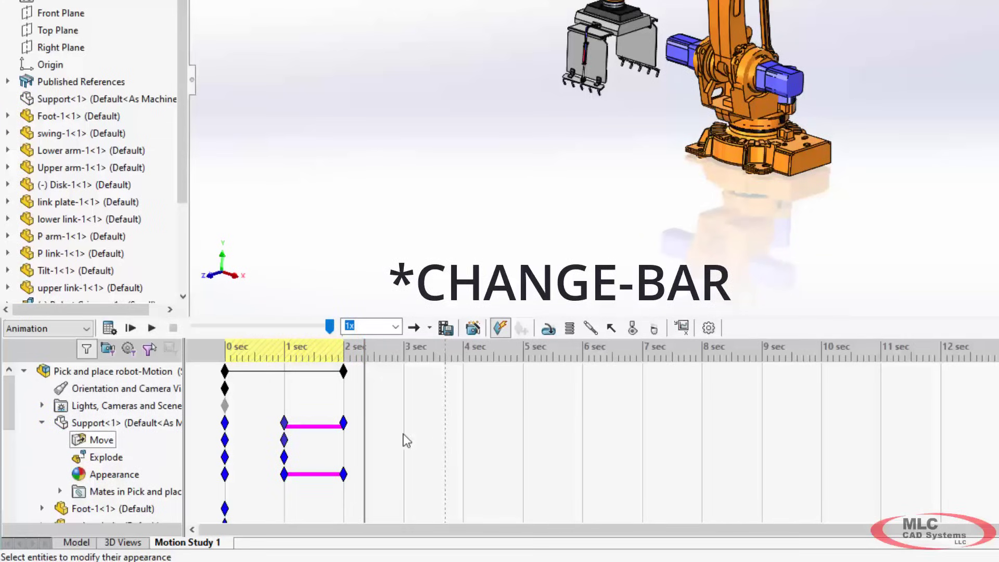
pyautogui.click(284, 422)
pyautogui.click(224, 422)
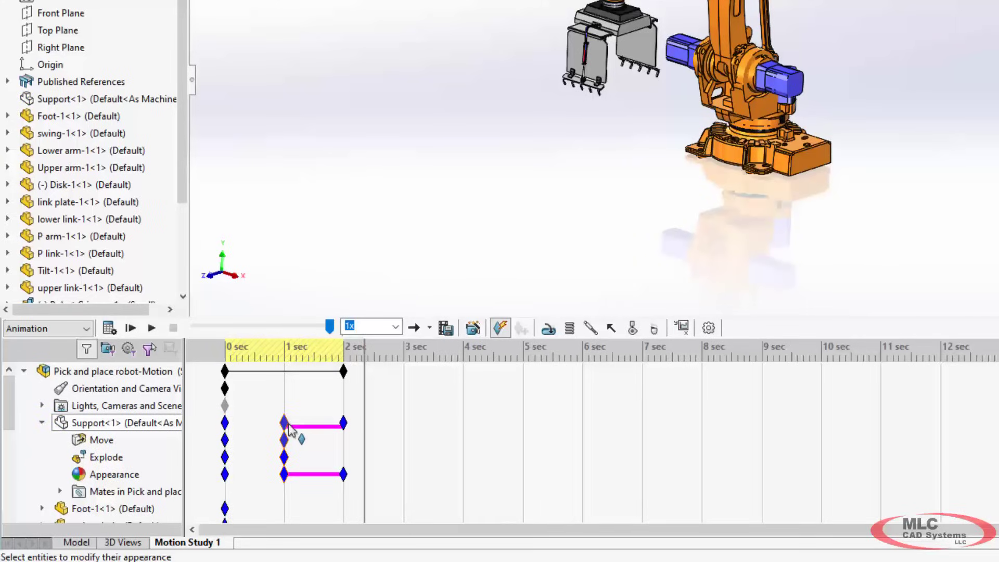
pyautogui.click(317, 457)
pyautogui.click(269, 444)
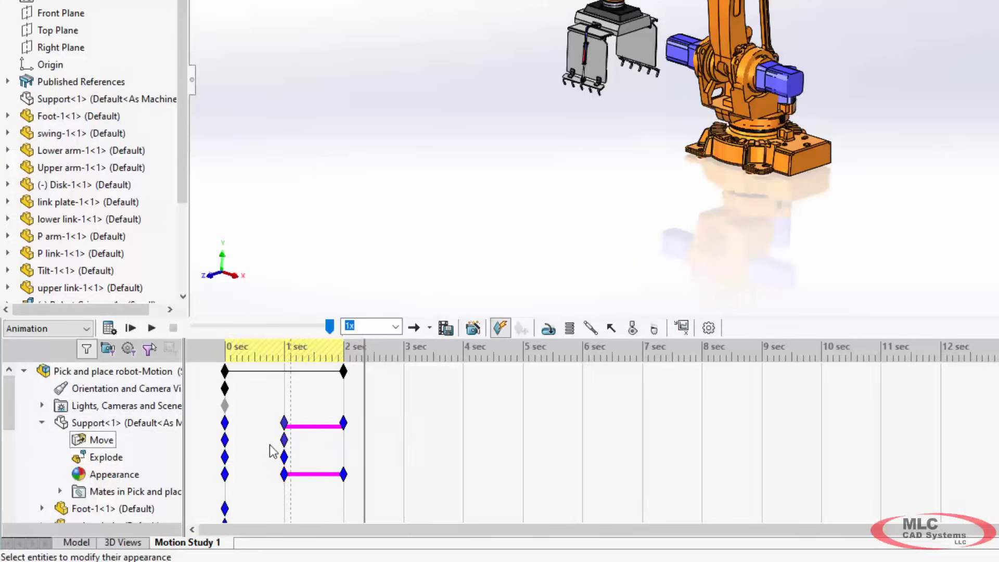
pyautogui.click(264, 424)
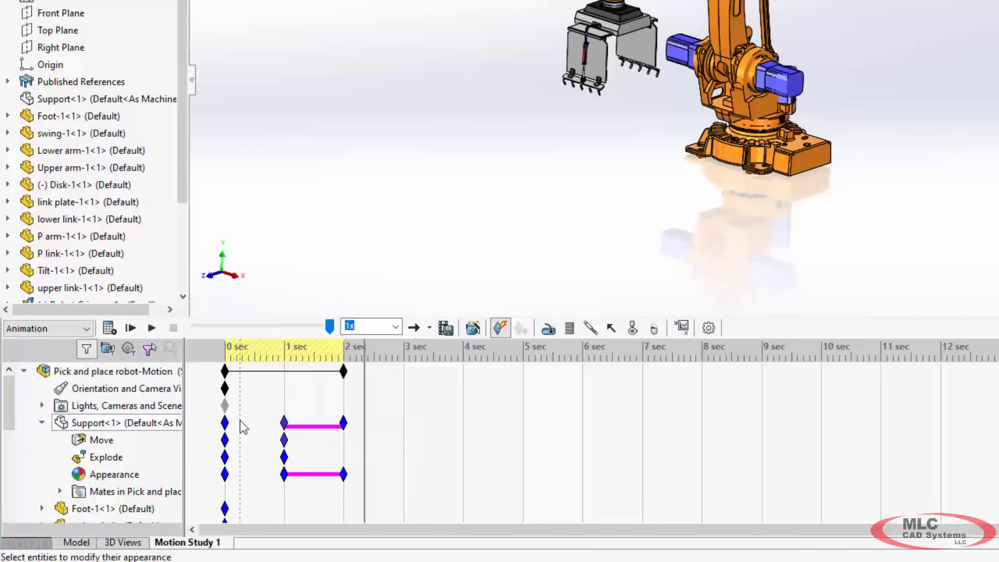
# Step: Recalculate and scrub from 0 to 3 sec, checking the table stays visible at 1 sec and is gone after 2 sec
pyautogui.click(109, 329)
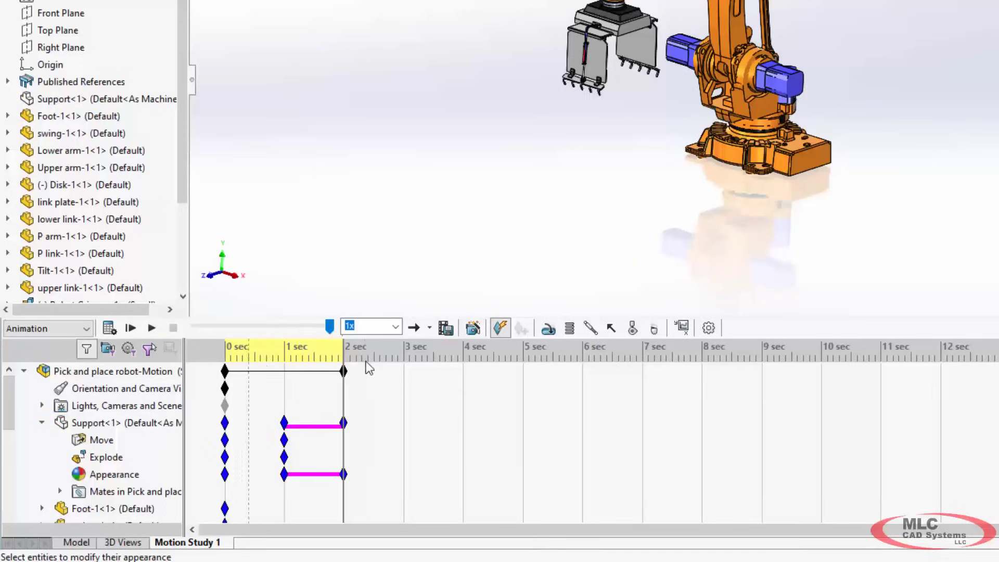
pyautogui.click(265, 354)
pyautogui.moveTo(262, 353); pyautogui.dragTo(343, 342)
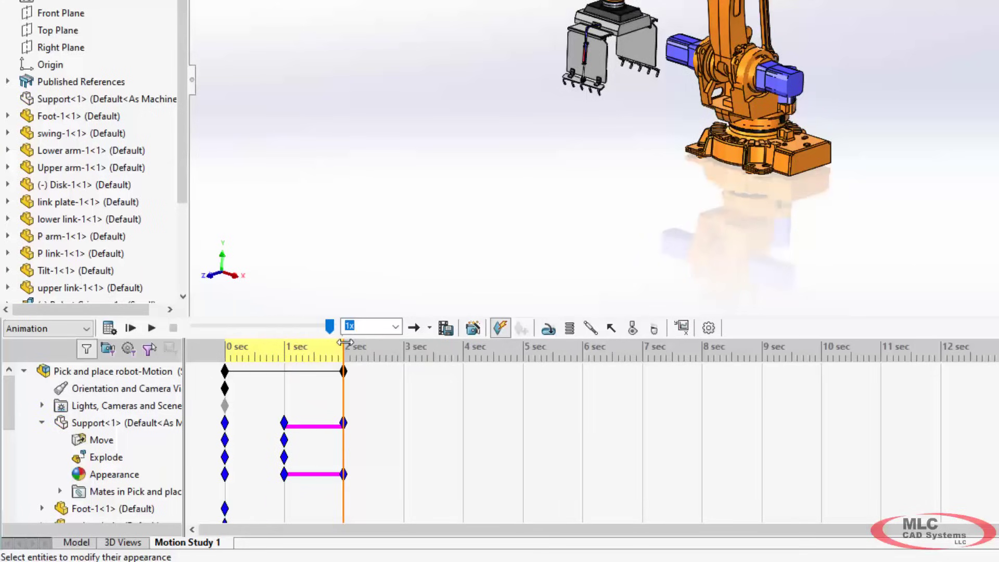
pyautogui.click(373, 390)
pyautogui.click(285, 350)
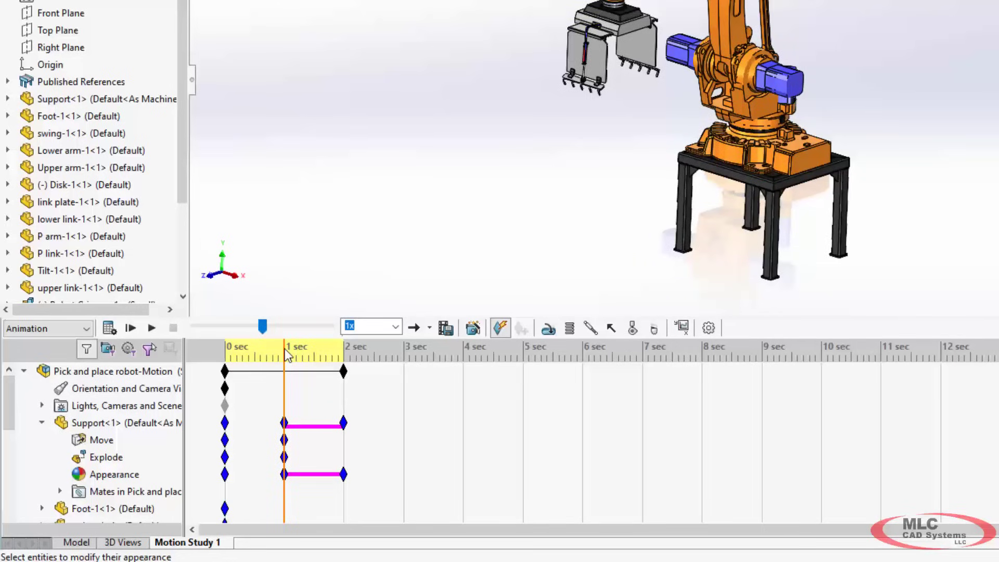
pyautogui.moveTo(284, 423); pyautogui.dragTo(343, 429)
pyautogui.click(376, 405)
pyautogui.click(344, 350)
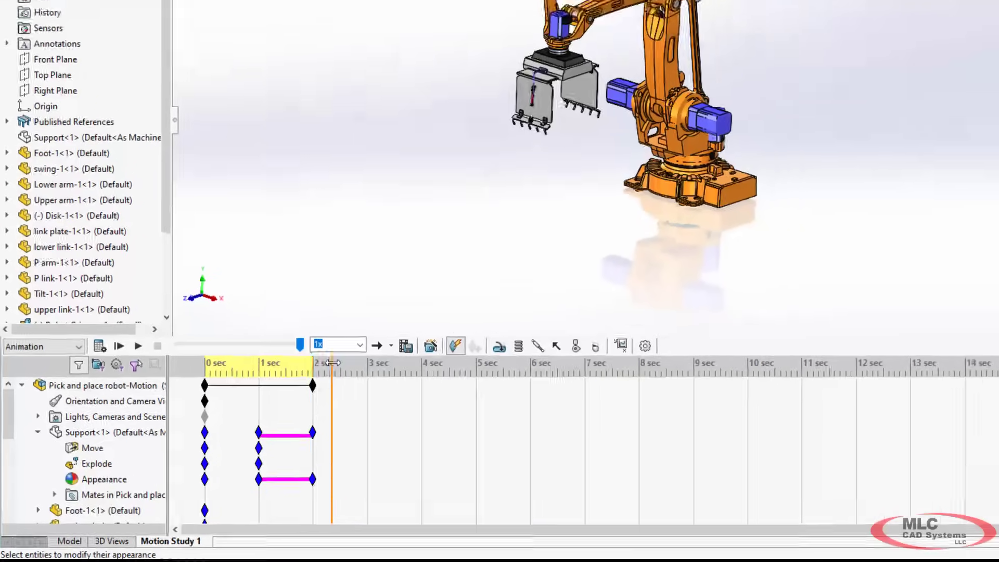
pyautogui.click(403, 348)
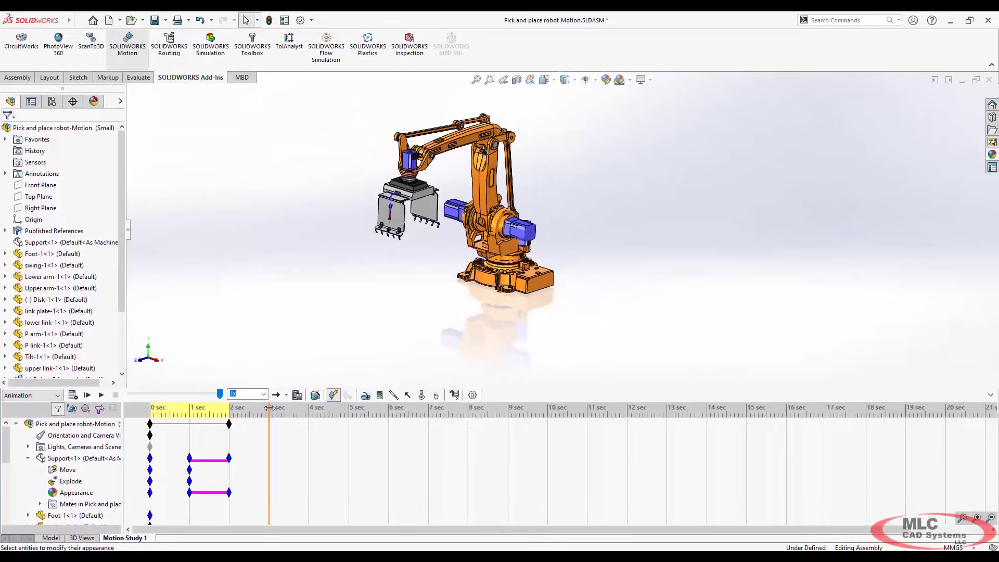
# Step: At 3 sec, drag the gripper to swing the robot arm right, creating new 3 sec keys
pyautogui.click(399, 217)
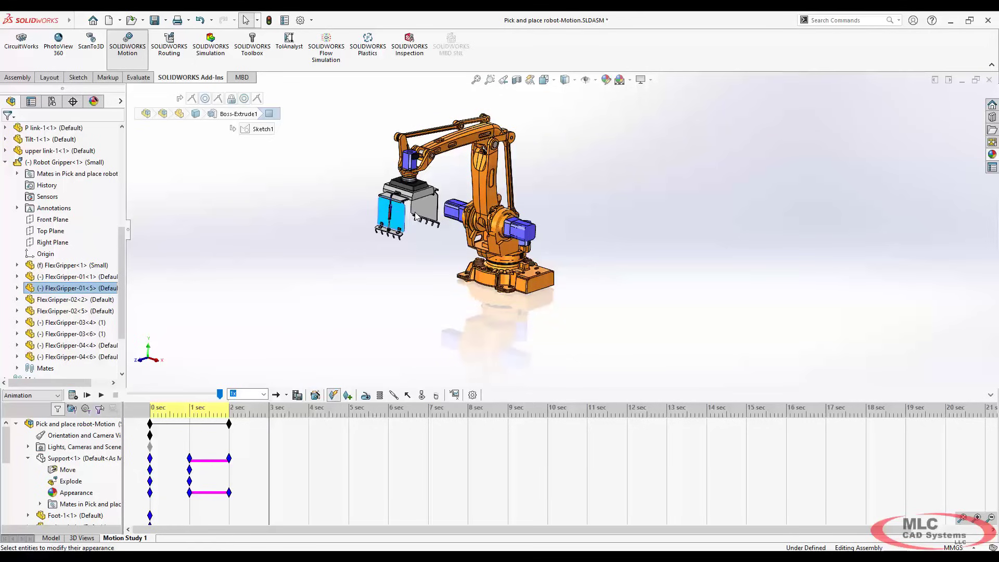
pyautogui.press('Escape')
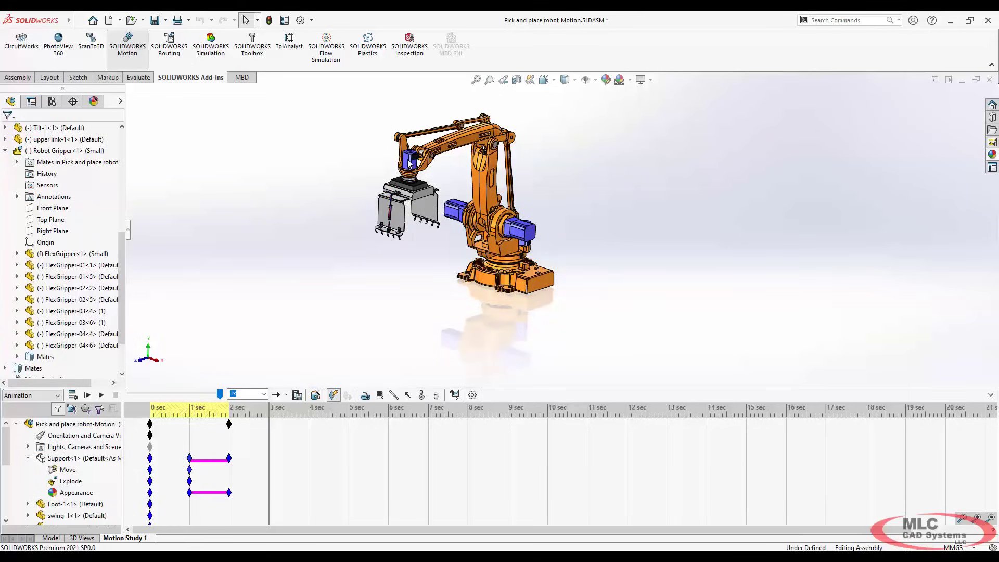
pyautogui.moveTo(408, 163); pyautogui.dragTo(630, 228)
pyautogui.scroll(-4, 223, 485)
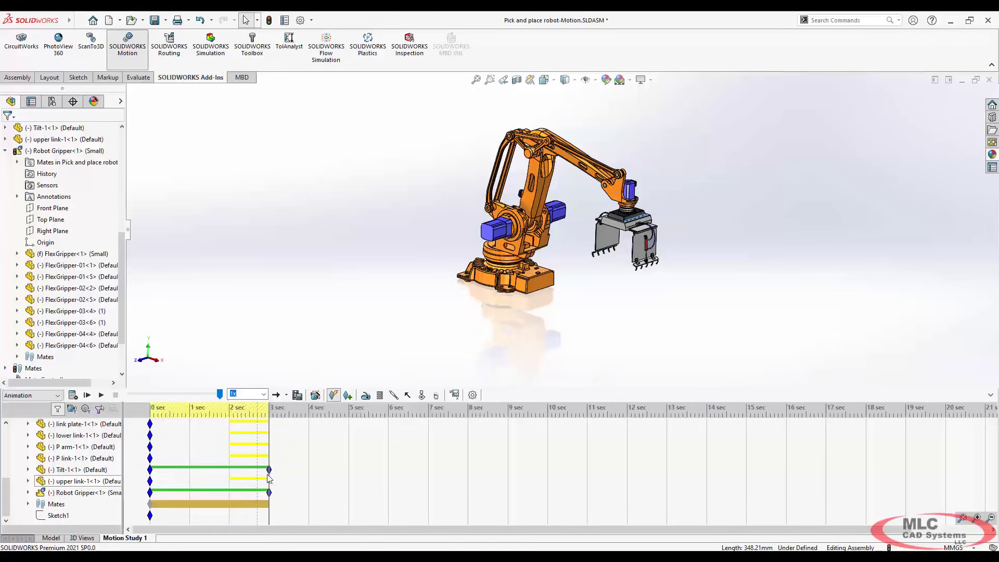
pyautogui.scroll(3, 230, 496)
pyautogui.scroll(-5, 231, 496)
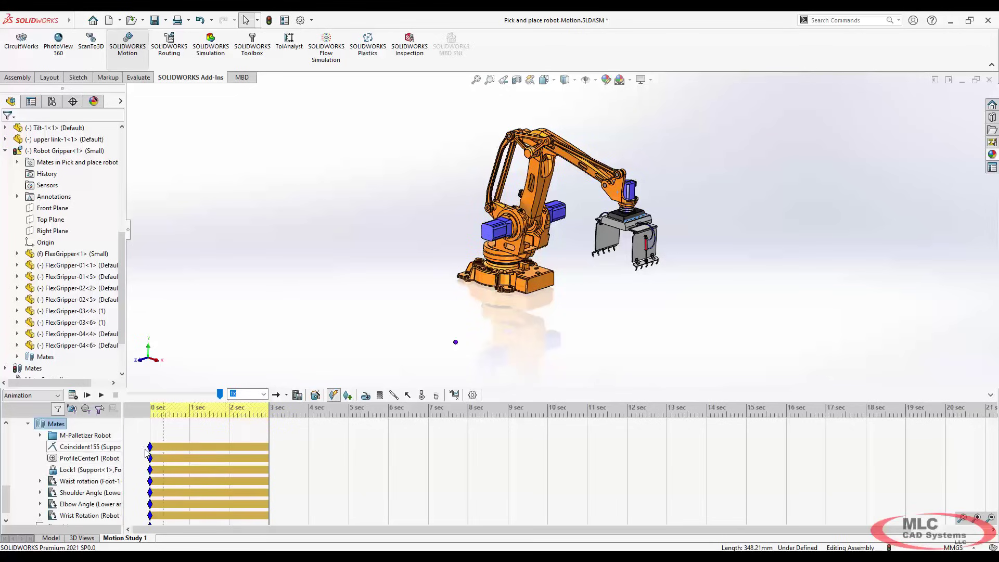
pyautogui.click(40, 435)
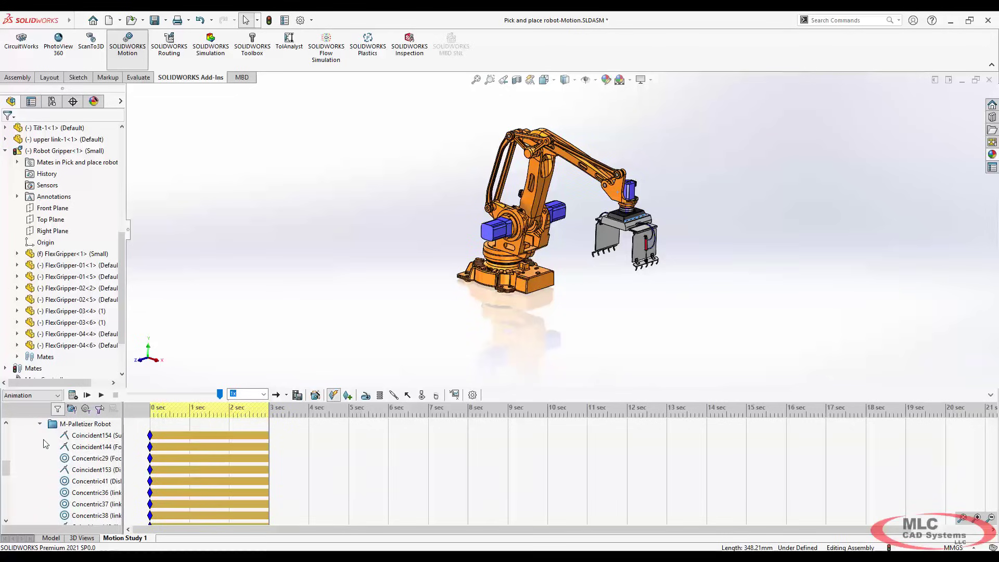
pyautogui.scroll(-5, 199, 450)
pyautogui.scroll(5, 200, 451)
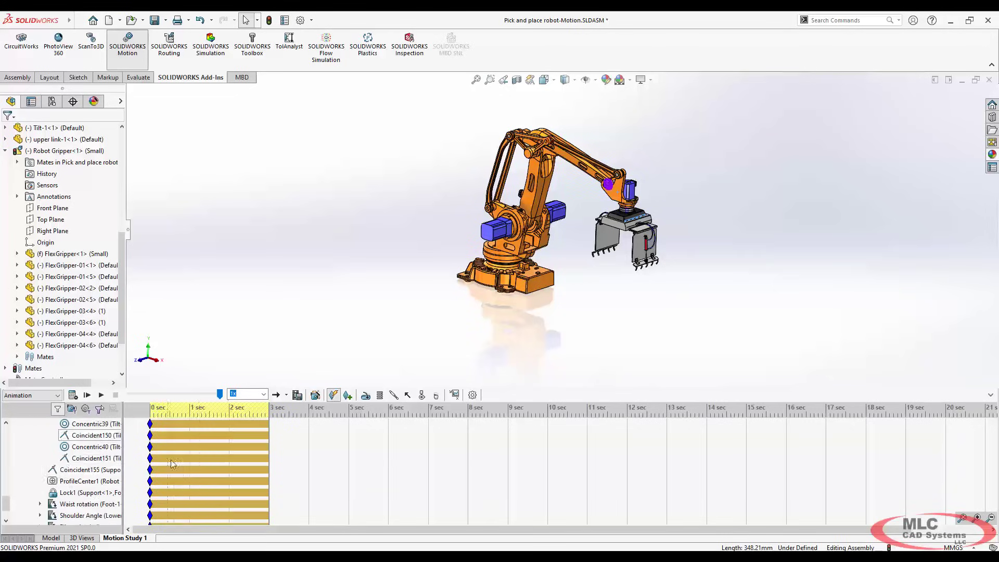
pyautogui.scroll(3, 167, 451)
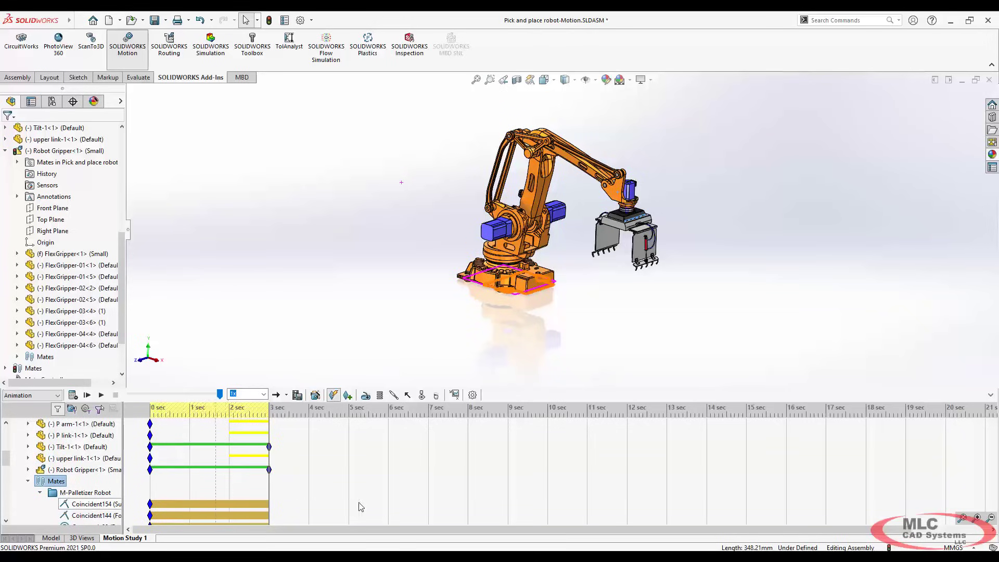
pyautogui.scroll(5, 236, 503)
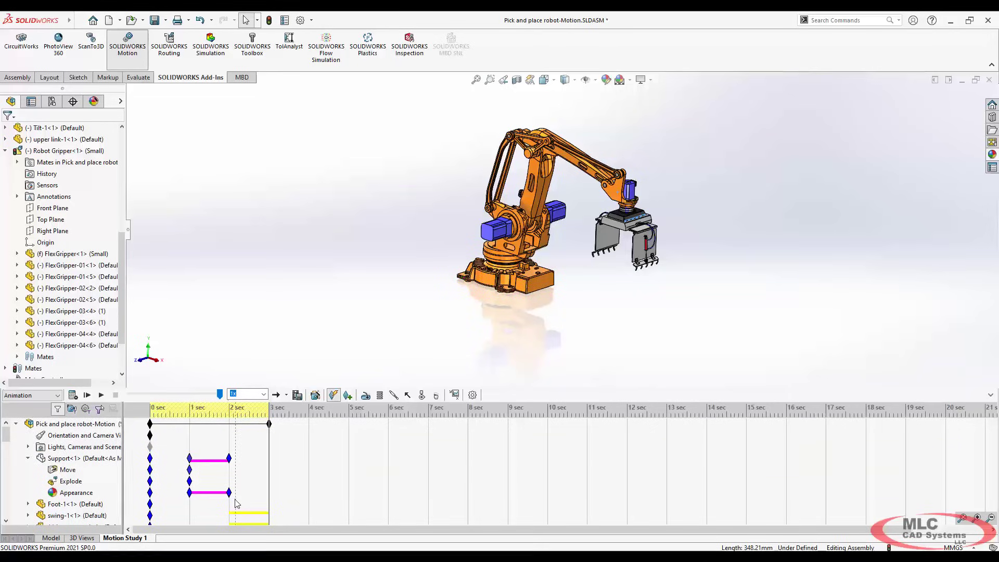
pyautogui.scroll(-5, 237, 503)
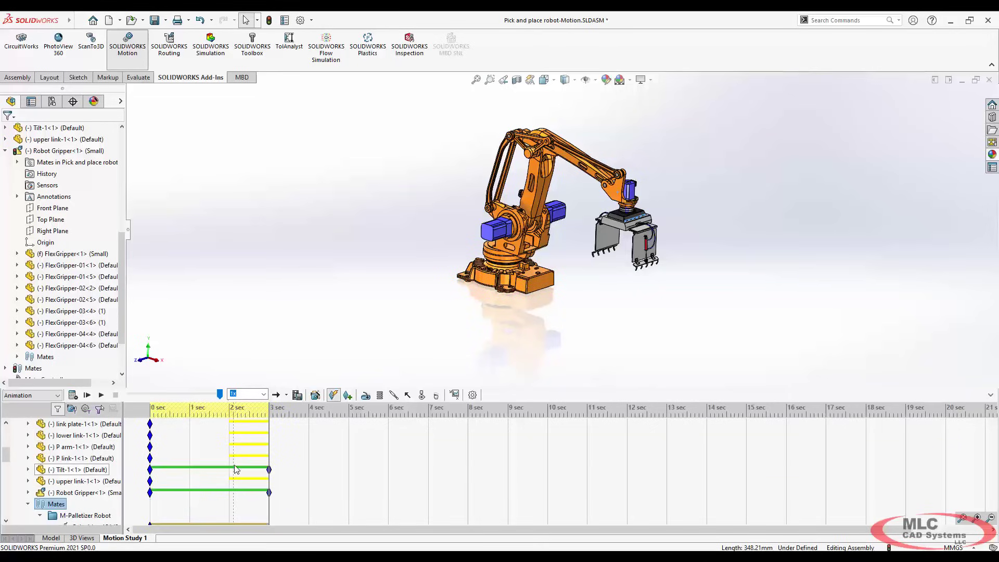
# Step: Turn on Autokey and at 4 sec swing the robot around its base to face left
pyautogui.click(333, 396)
pyautogui.moveTo(267, 410); pyautogui.dragTo(308, 410)
pyautogui.moveTo(645, 247); pyautogui.dragTo(289, 236)
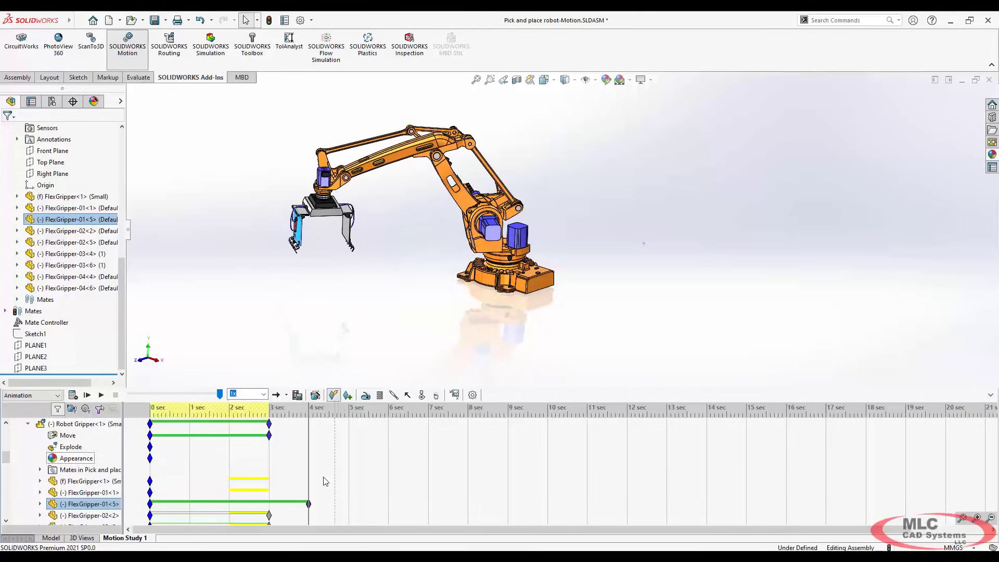
pyautogui.moveTo(309, 504); pyautogui.dragTo(310, 506)
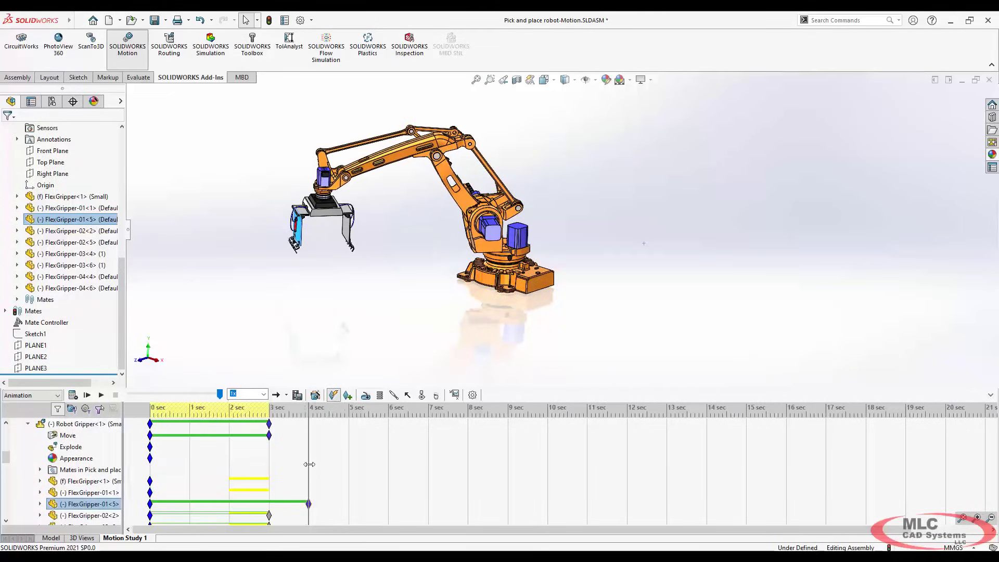
pyautogui.click(352, 415)
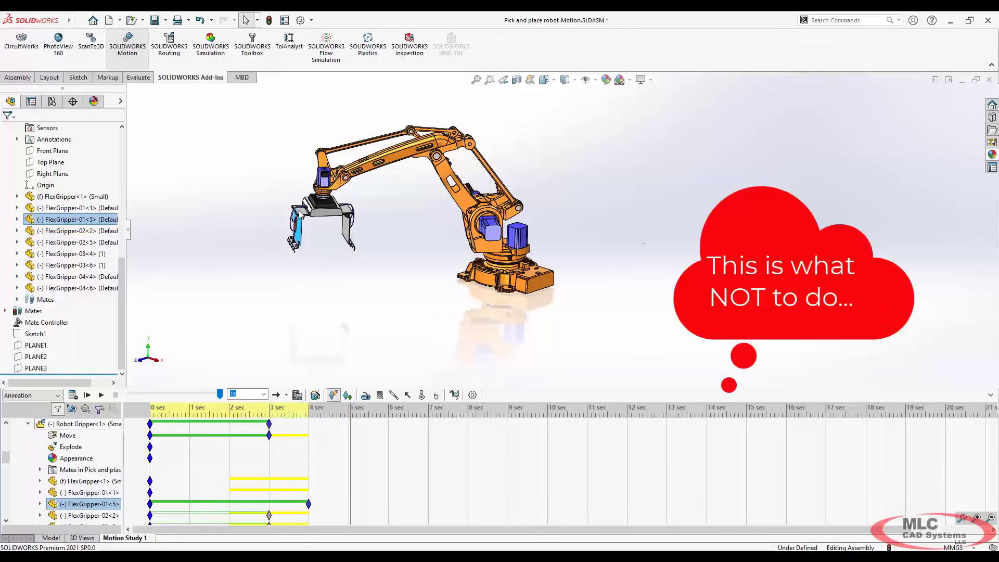
# Step: Raise the gripper and arm into a new pose, then recalculate the animation
pyautogui.moveTo(330, 205); pyautogui.dragTo(401, 155)
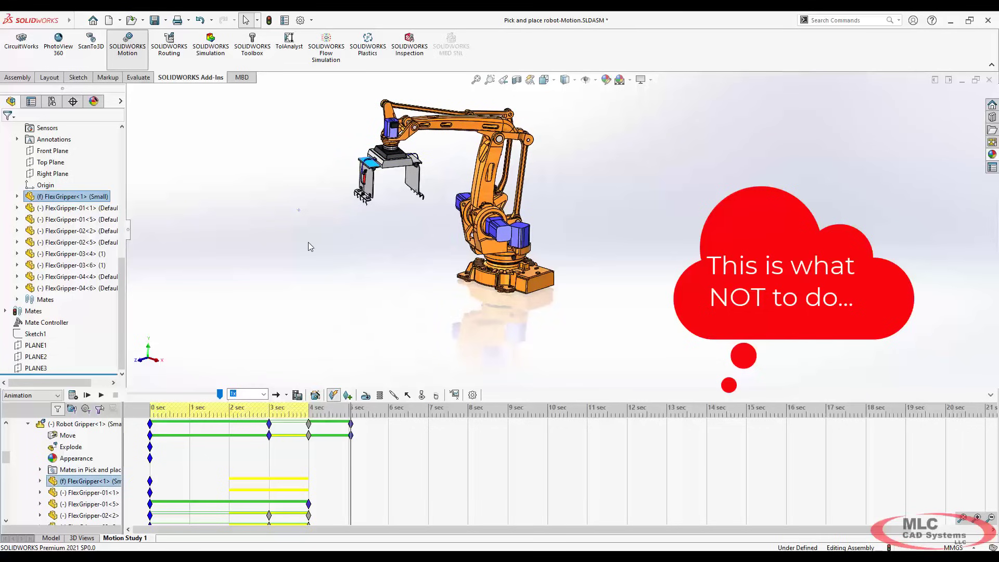
pyautogui.click(308, 243)
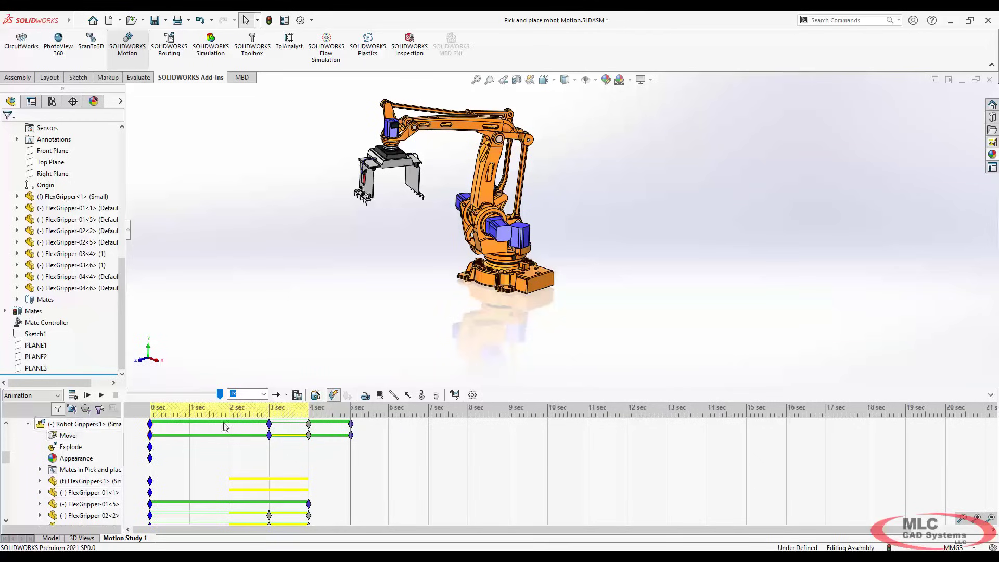
pyautogui.click(73, 395)
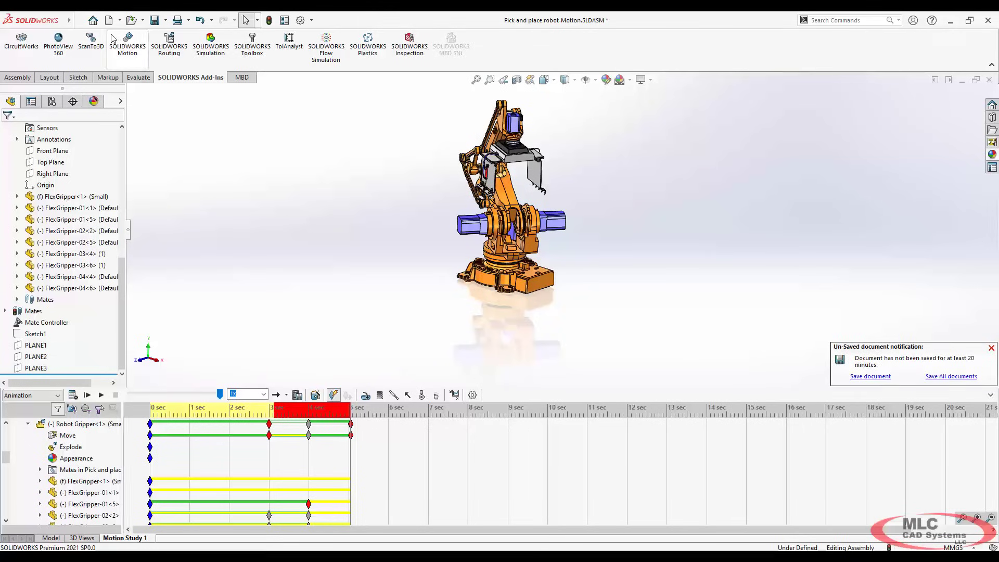
# Step: Add a new motion study from the Insert menu
pyautogui.moveTo(60, 22)
pyautogui.click(124, 21)
pyautogui.moveTo(139, 23)
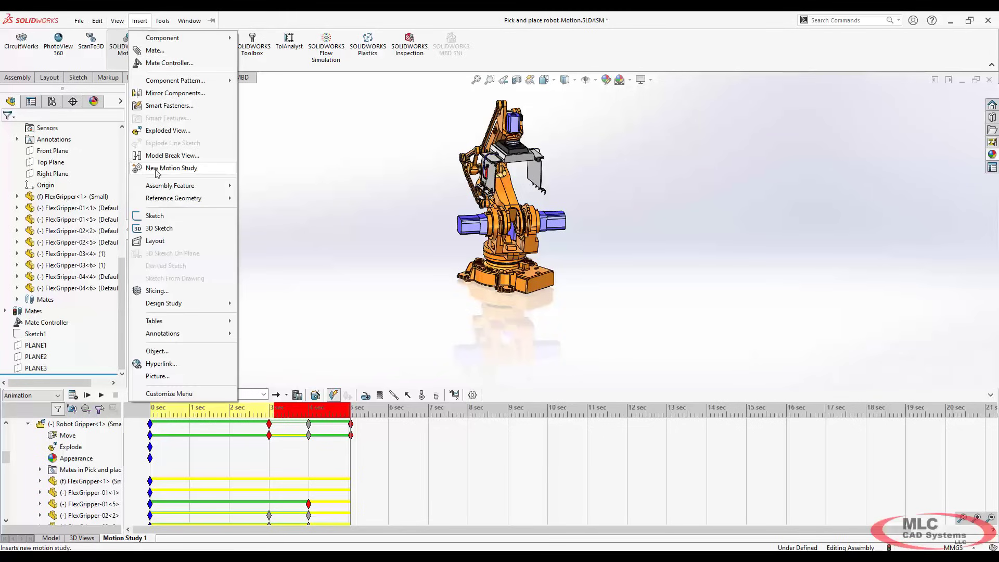
pyautogui.click(203, 169)
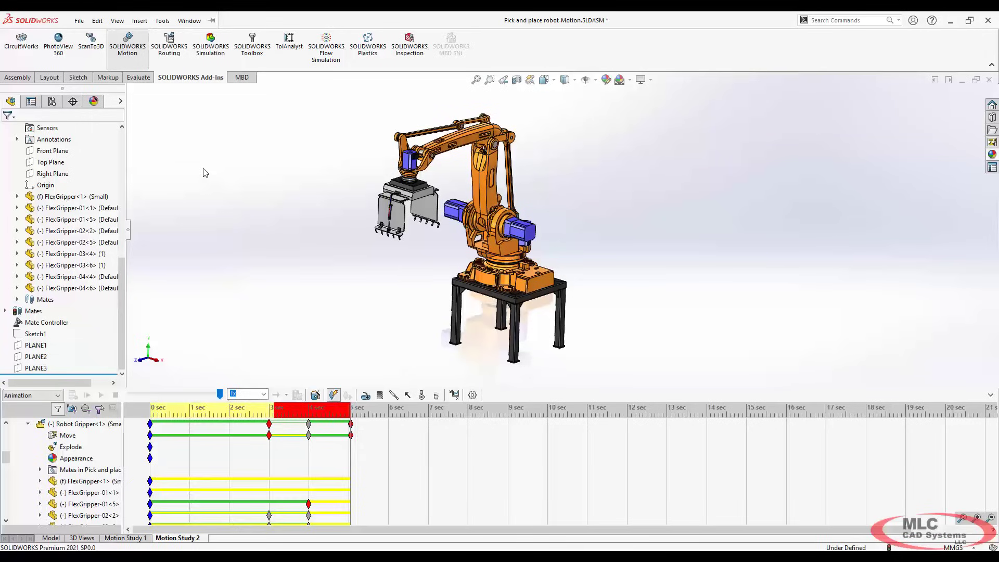
# Step: Open the Motion Study 2 tab and create a motion study from the tab's context menu
pyautogui.click(50, 540)
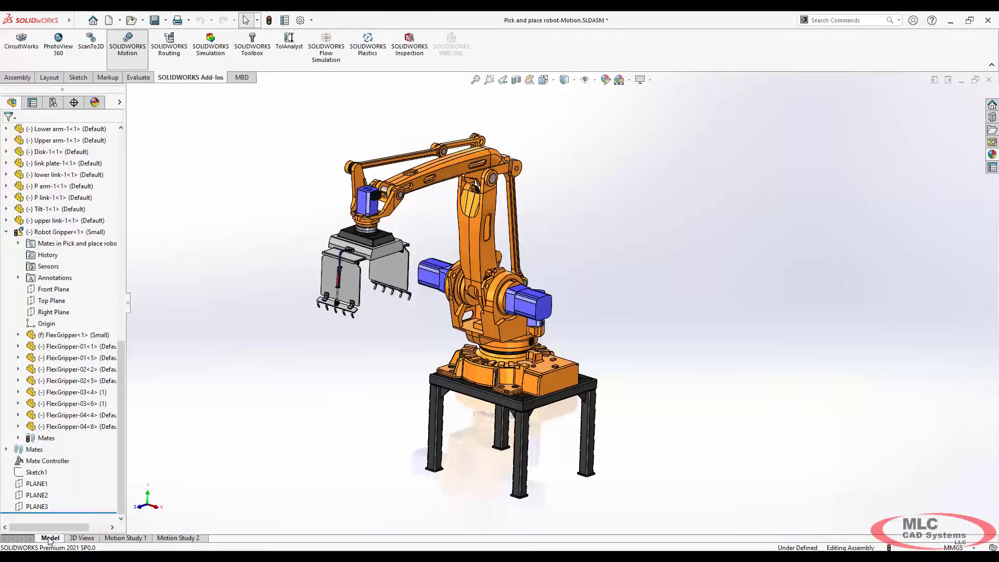
pyautogui.click(177, 539)
pyautogui.rightClick(177, 541)
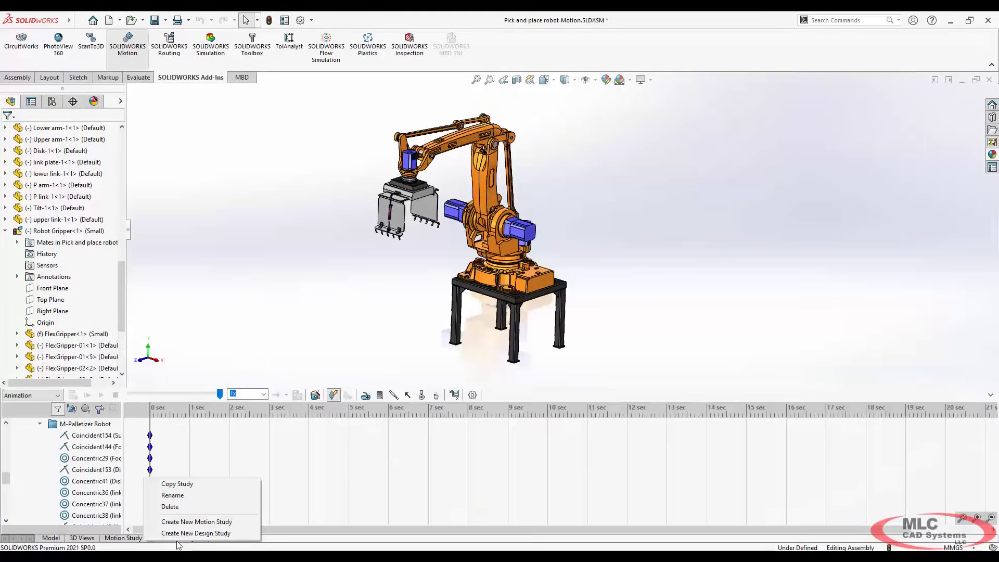
pyautogui.click(217, 522)
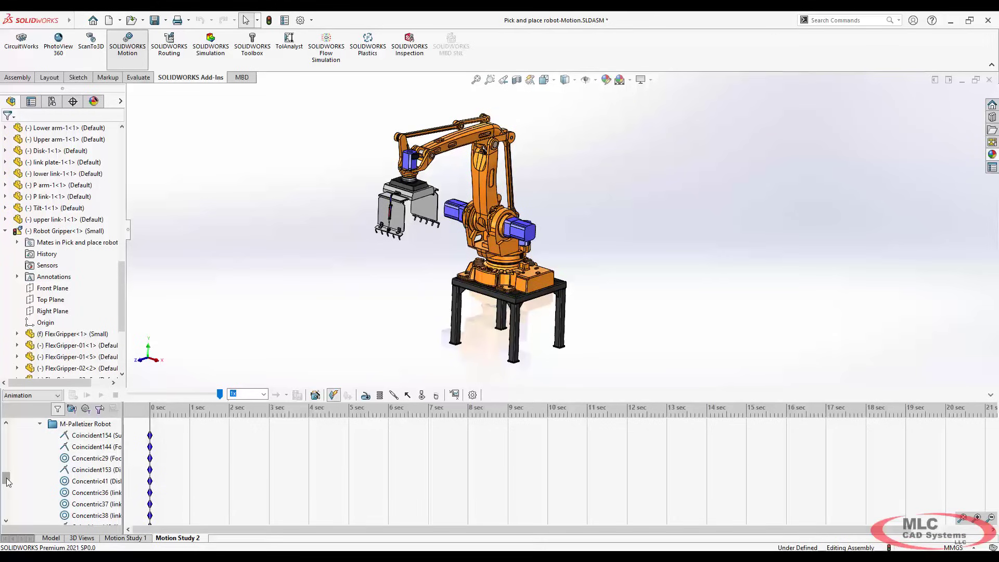
pyautogui.moveTo(5, 478); pyautogui.dragTo(6, 430)
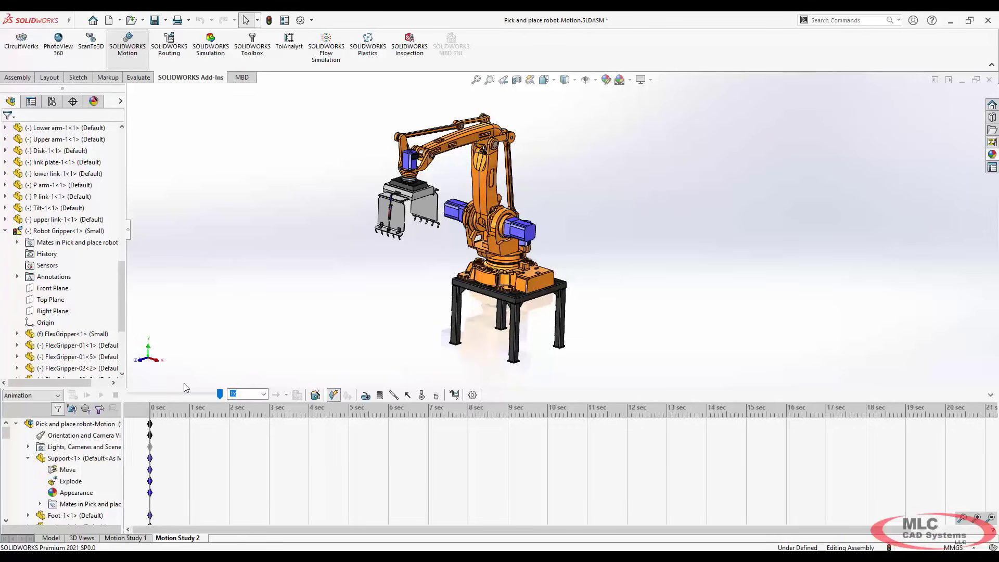
# Step: Move the Motion Study 2 time bar to about 1 sec, then go back to the Model view
pyautogui.moveTo(150, 407); pyautogui.dragTo(189, 409)
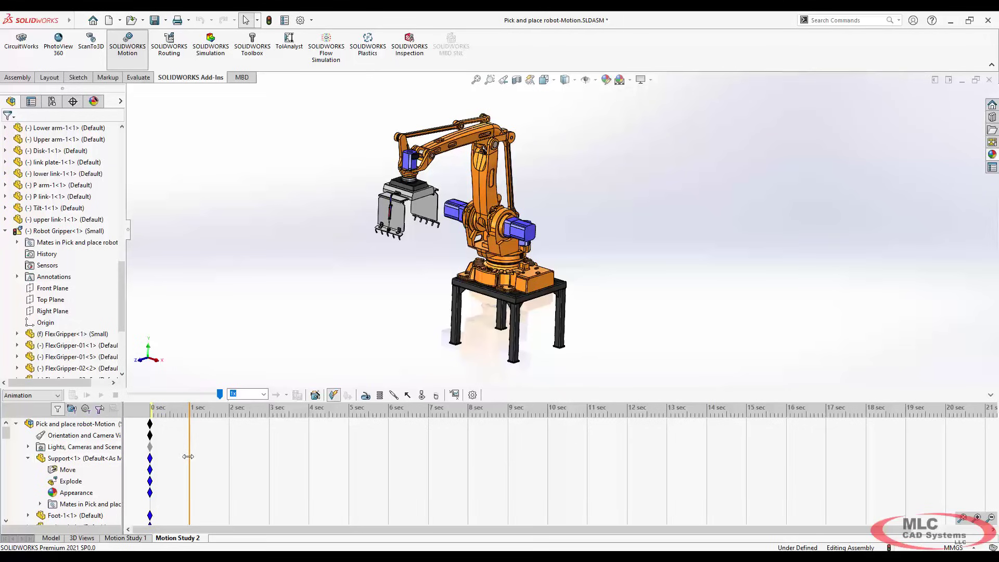
pyautogui.click(54, 537)
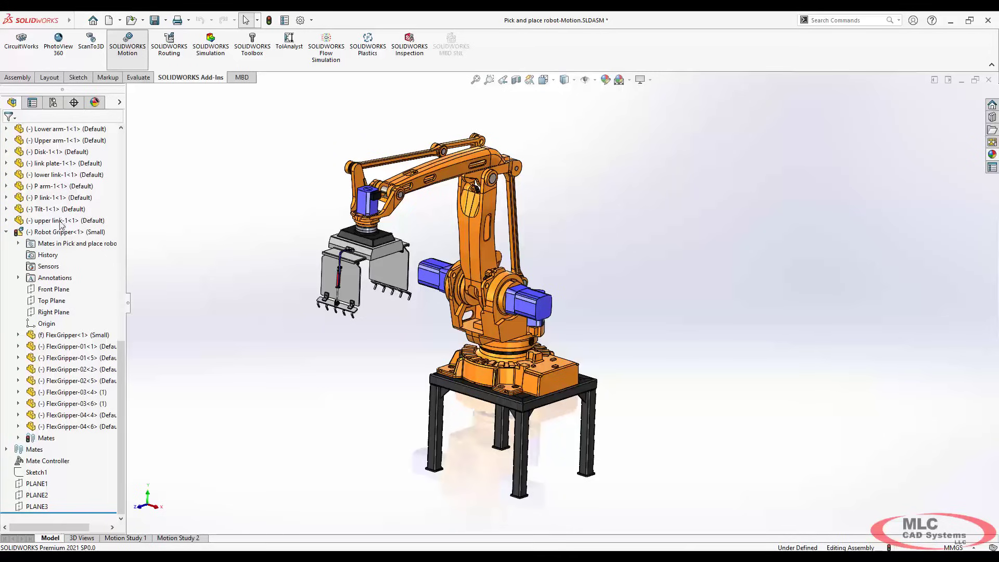
# Step: Delete the Support<1> stand with its mates and dismiss the PLANE1–PLANE3 rebuild warnings
pyautogui.scroll(15, 50, 221)
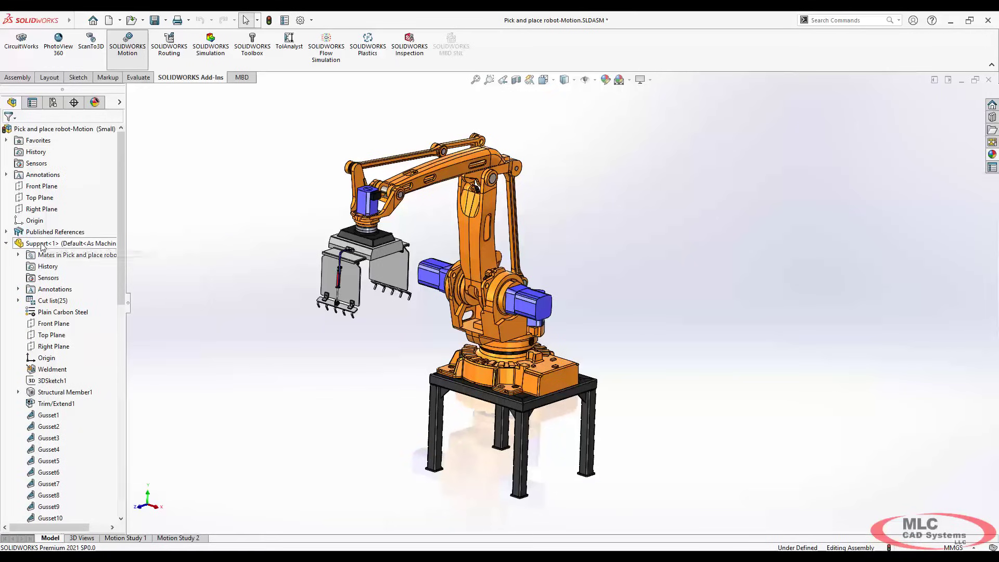
pyautogui.click(42, 243)
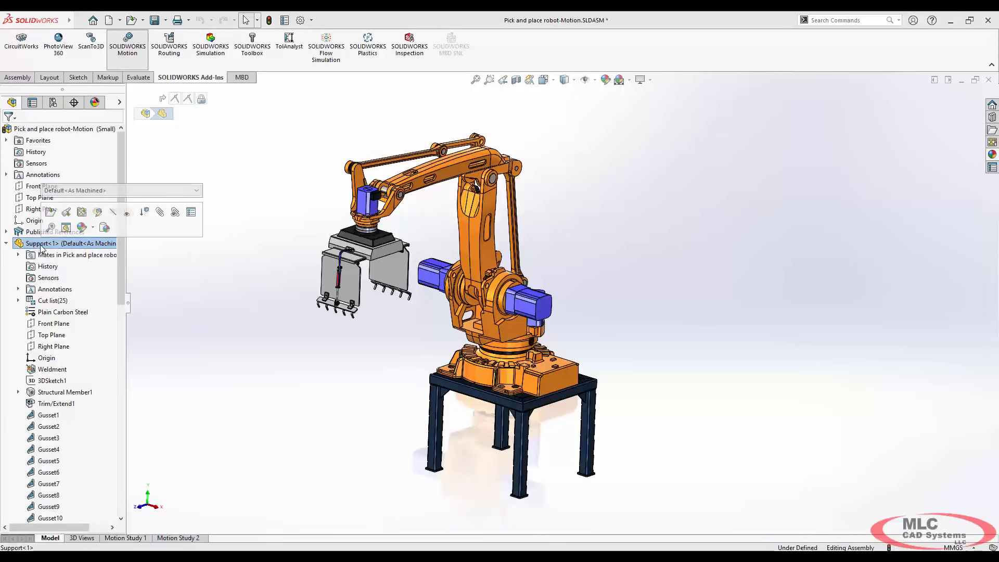
pyautogui.press('Delete')
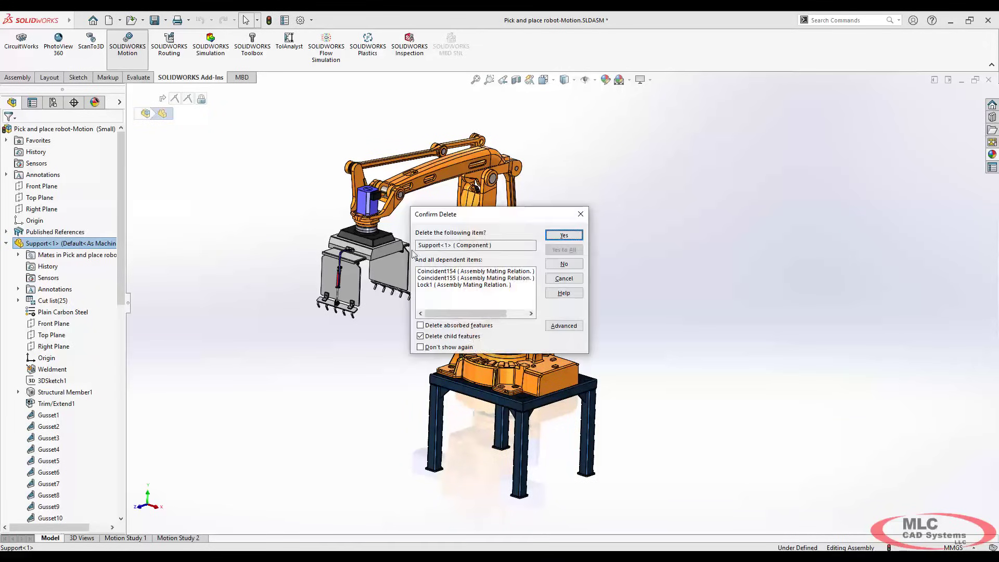
pyautogui.click(563, 235)
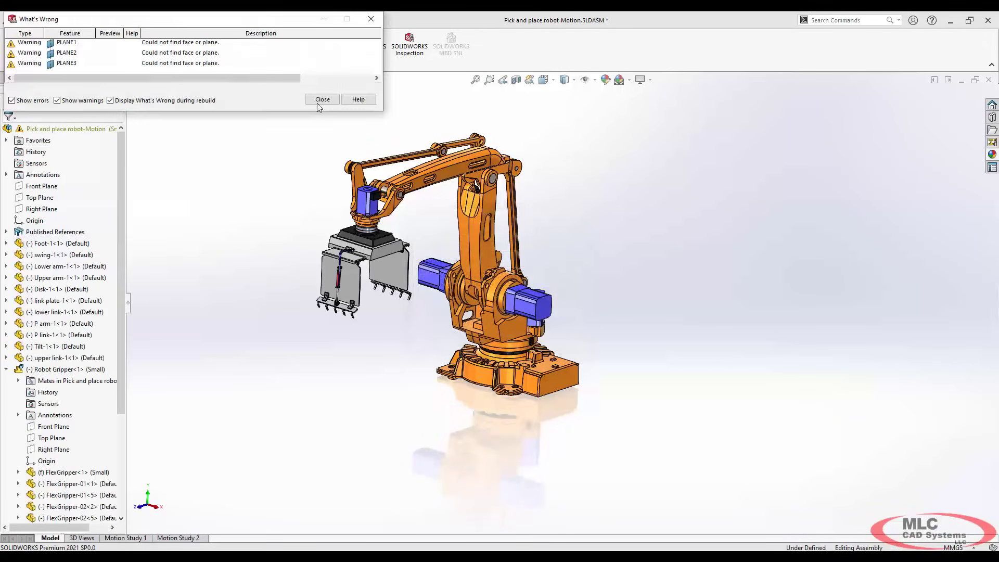
pyautogui.click(323, 98)
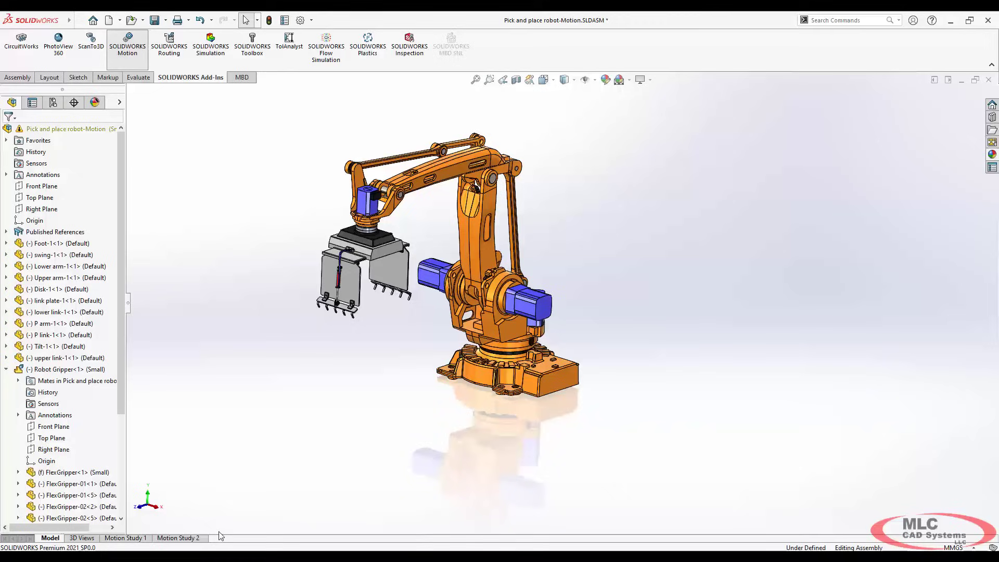
# Step: Check the contents of Motion Study 1 and Motion Study 2
pyautogui.click(134, 538)
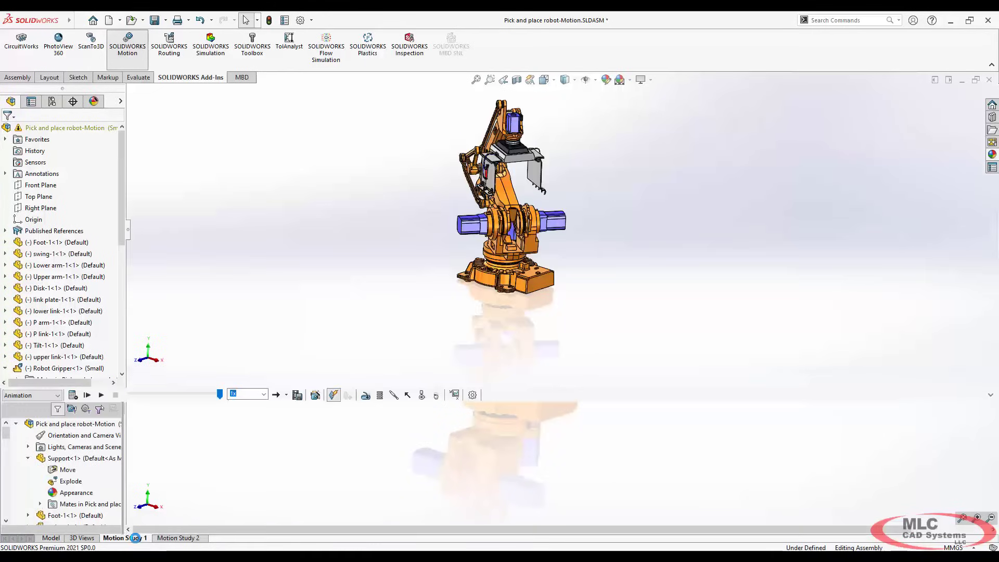
pyautogui.scroll(10, 67, 480)
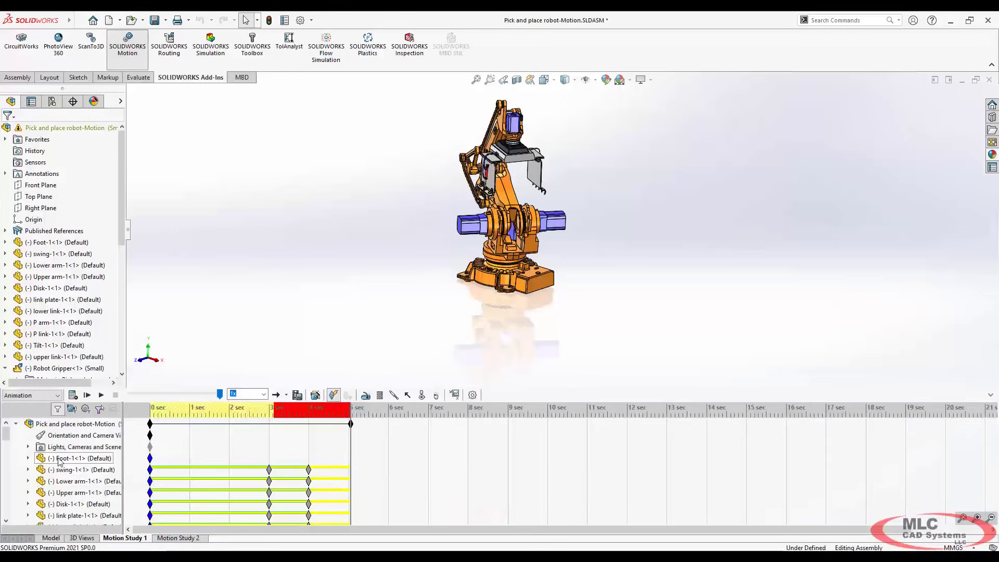
pyautogui.click(178, 538)
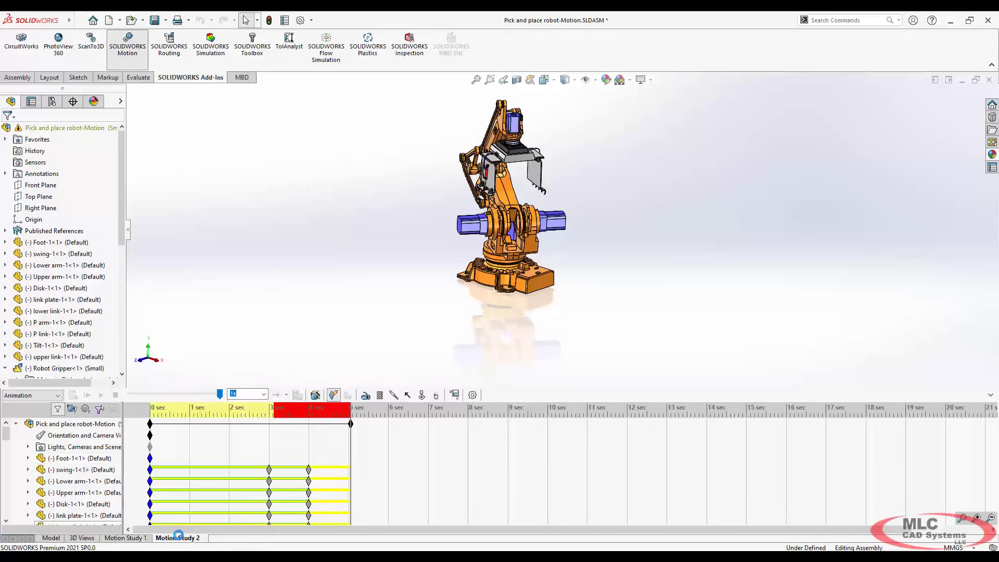
pyautogui.scroll(10, 61, 460)
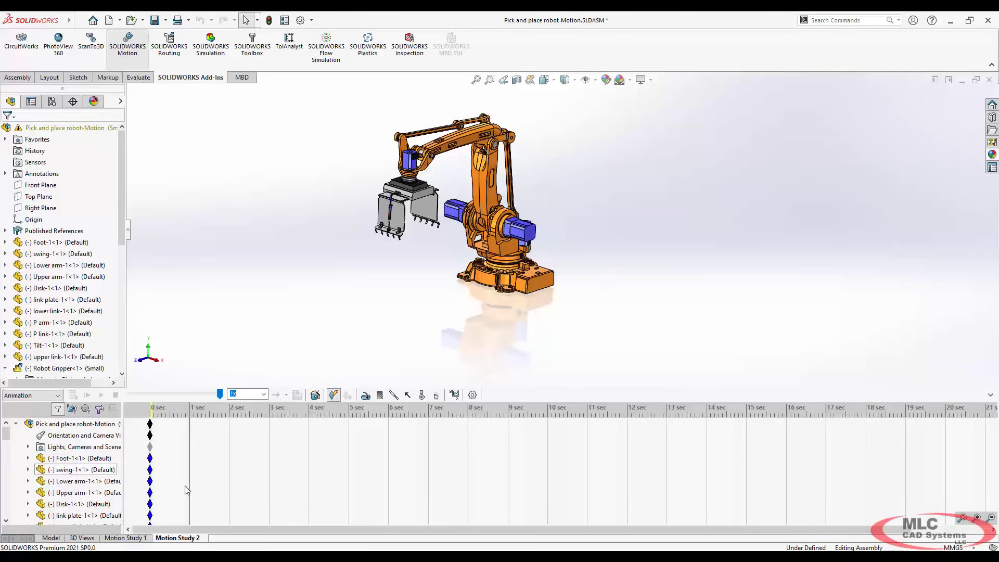
# Step: Hide the Foot-1 base component in the Model view, then reopen Motion Study 2
pyautogui.click(56, 540)
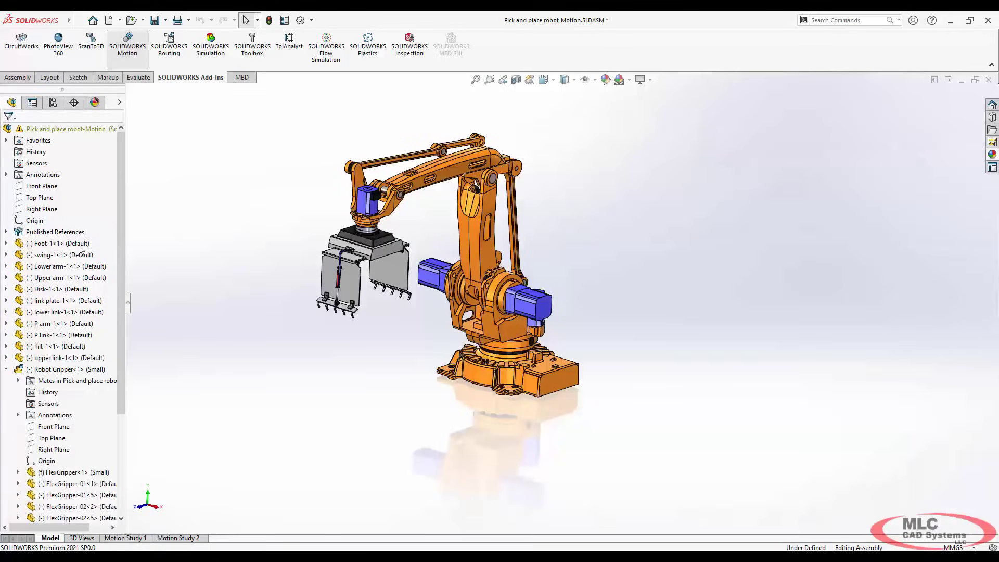
pyautogui.click(55, 243)
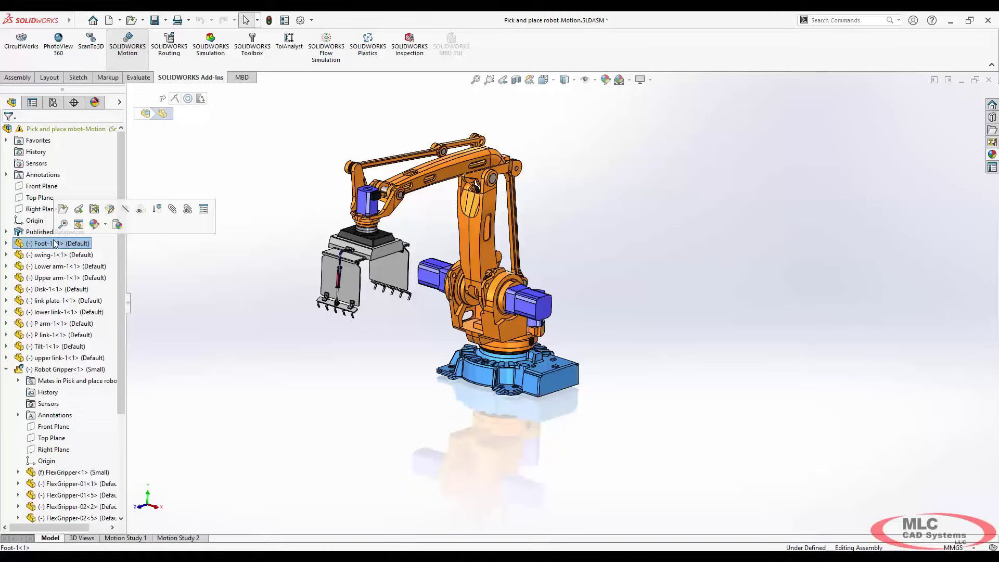
pyautogui.click(125, 211)
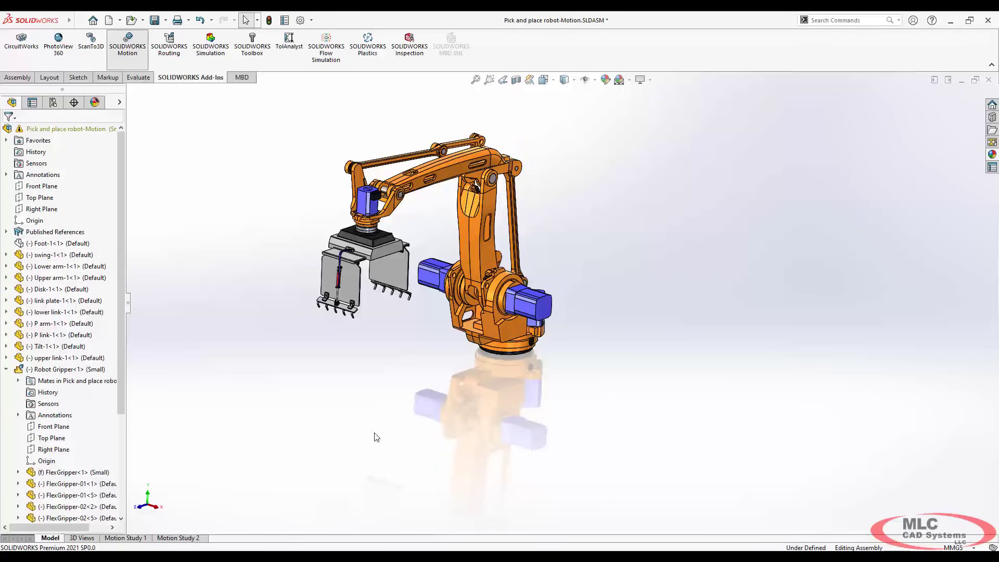
pyautogui.click(197, 539)
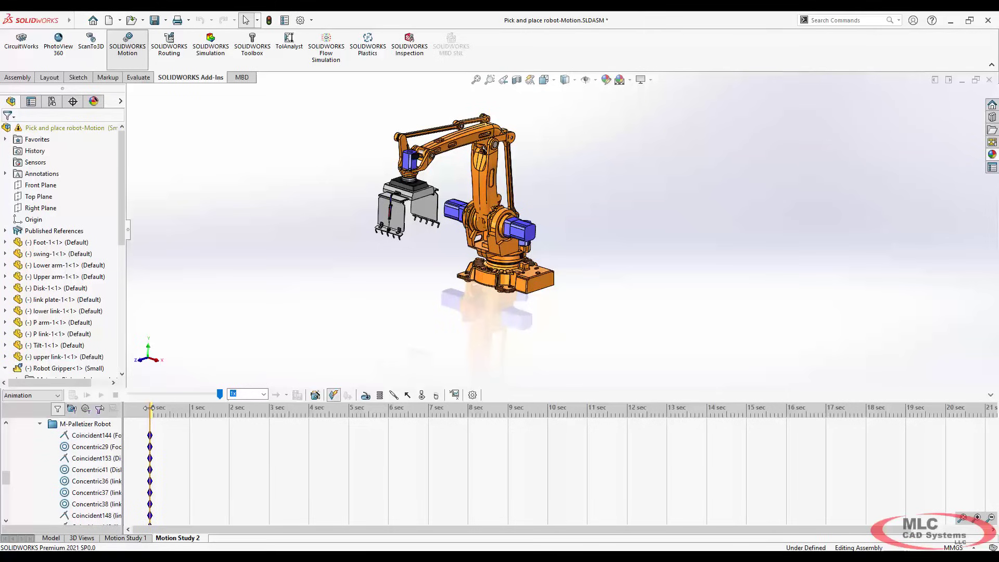
pyautogui.scroll(8, 31, 469)
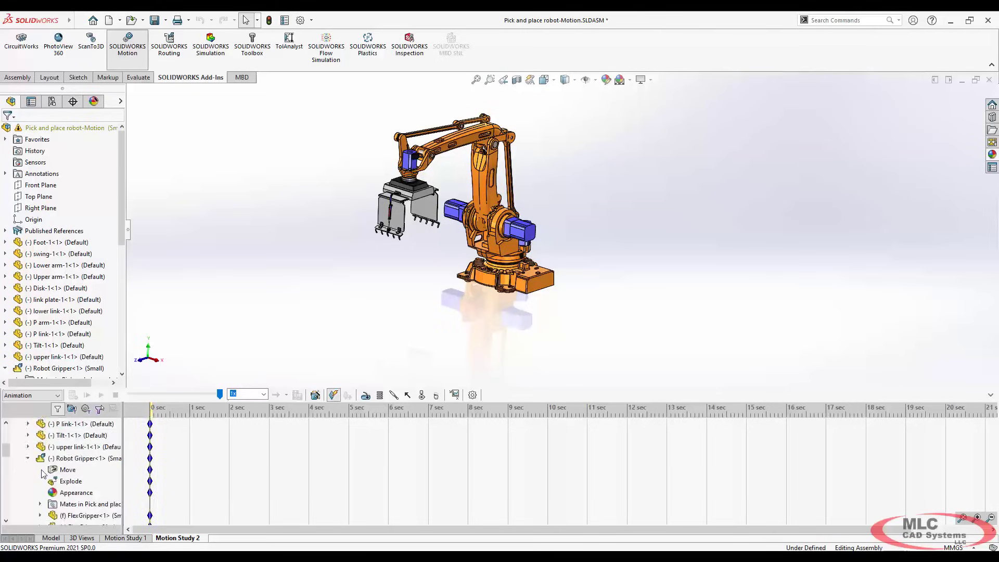
pyautogui.click(55, 459)
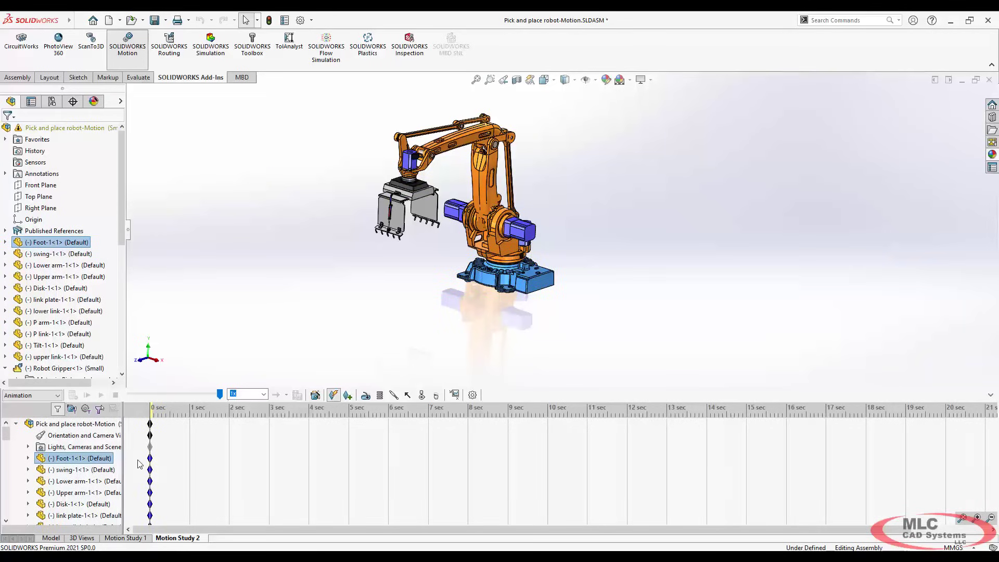
pyautogui.moveTo(151, 460)
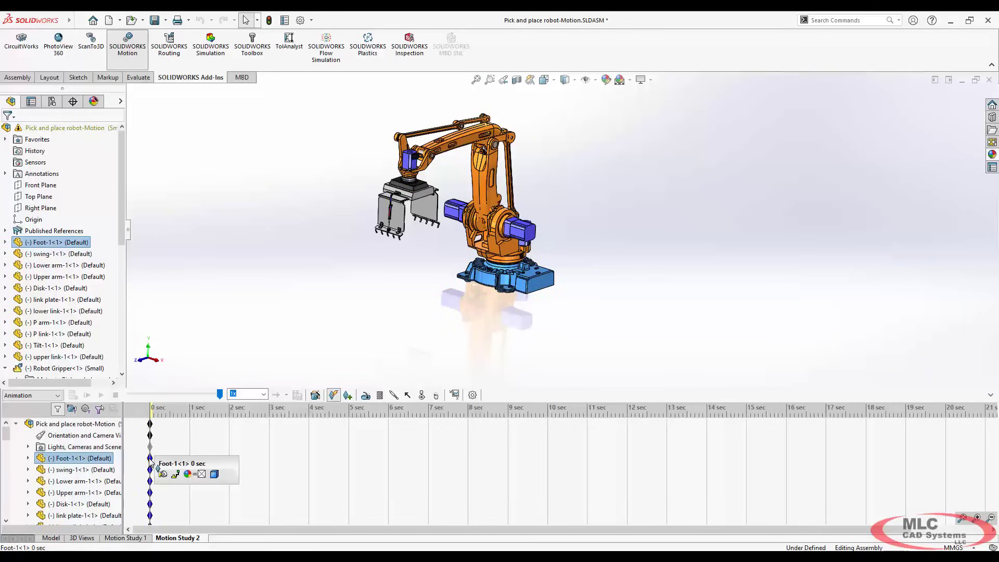
pyautogui.click(50, 538)
pyautogui.click(440, 373)
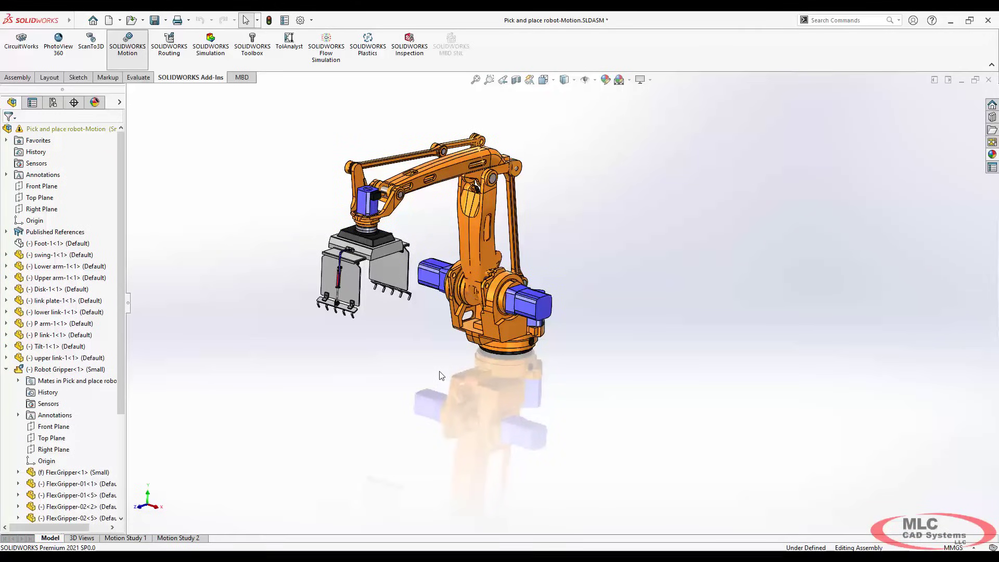
pyautogui.click(177, 538)
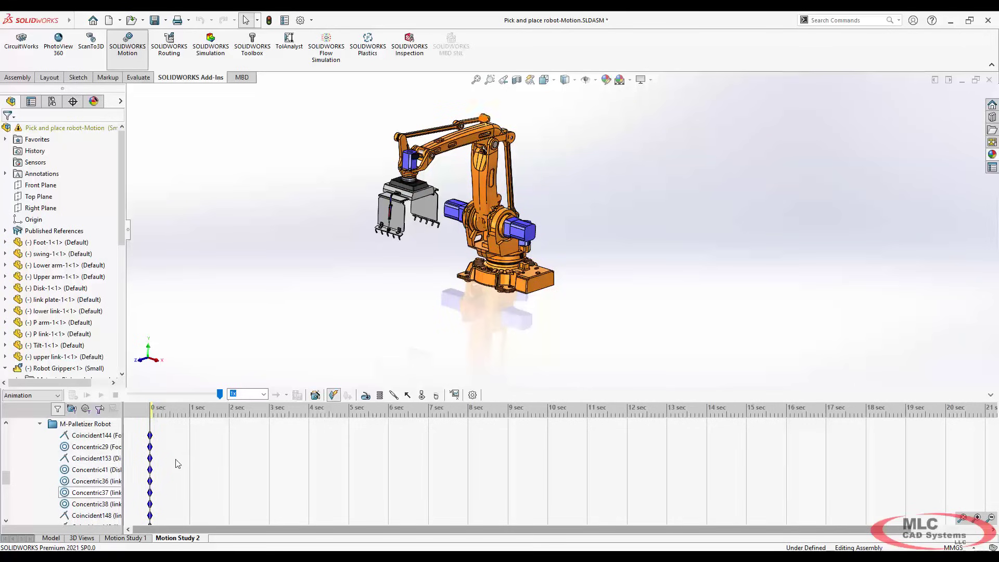
pyautogui.click(990, 395)
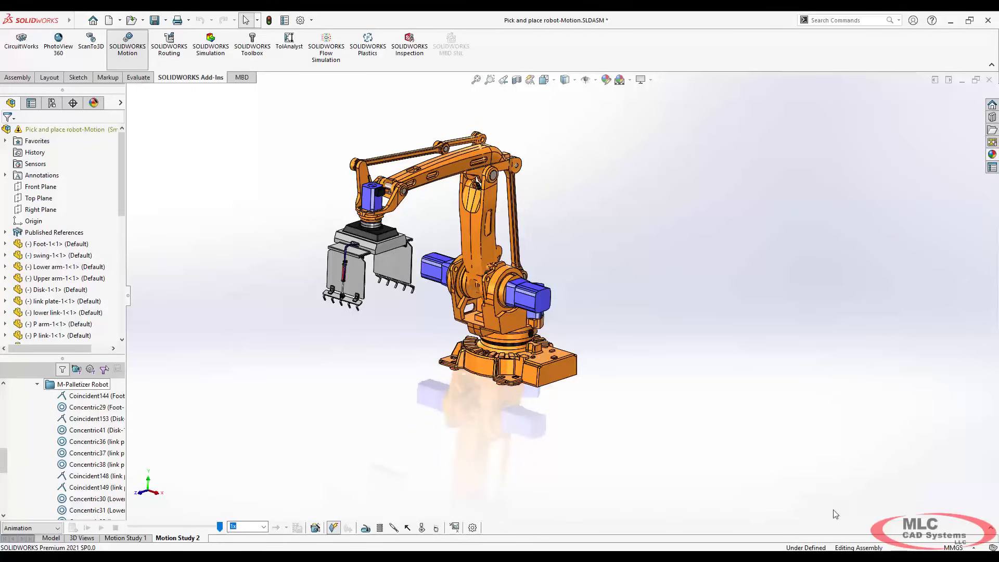
pyautogui.click(988, 529)
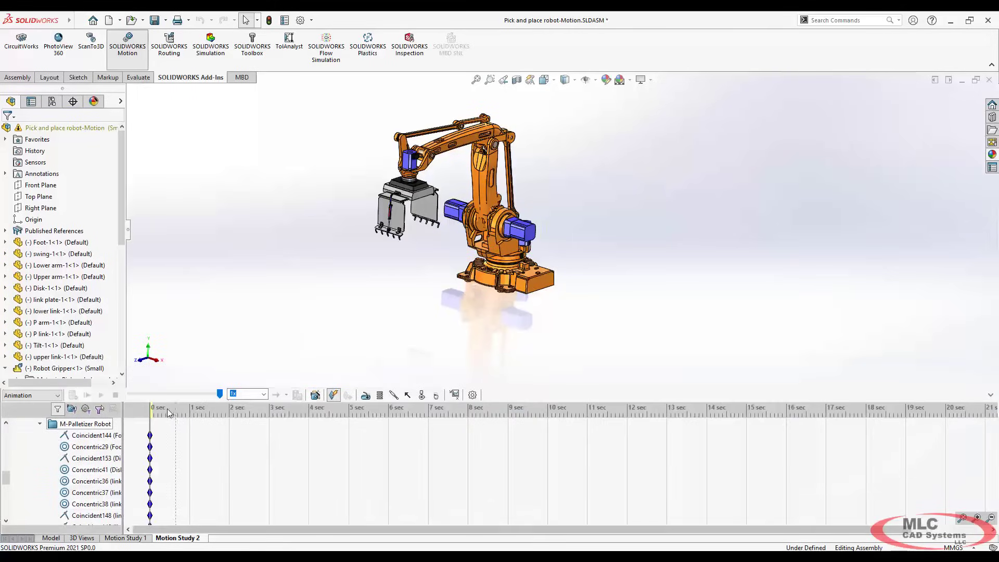
pyautogui.moveTo(149, 411); pyautogui.dragTo(189, 412)
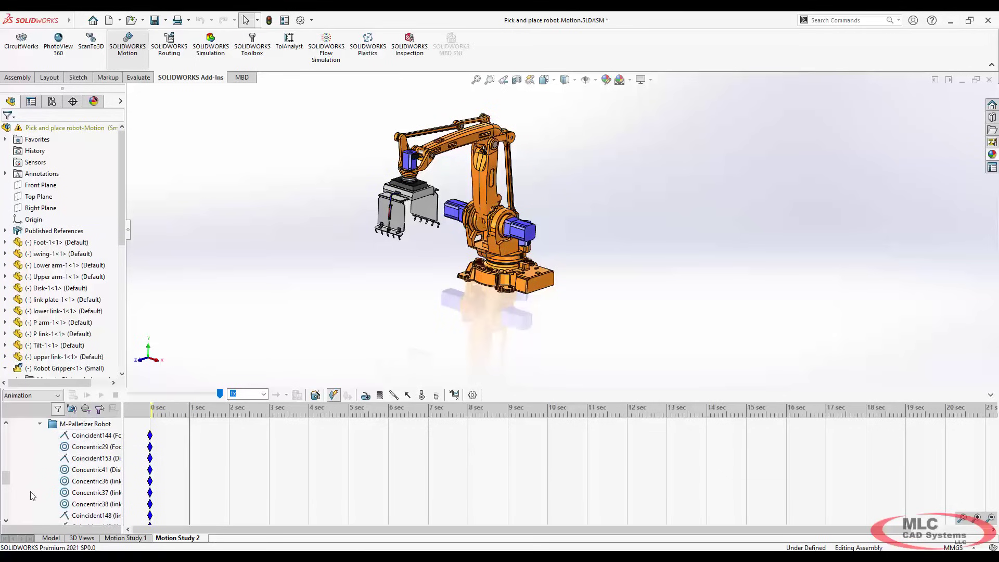
pyautogui.moveTo(6, 478); pyautogui.dragTo(9, 511)
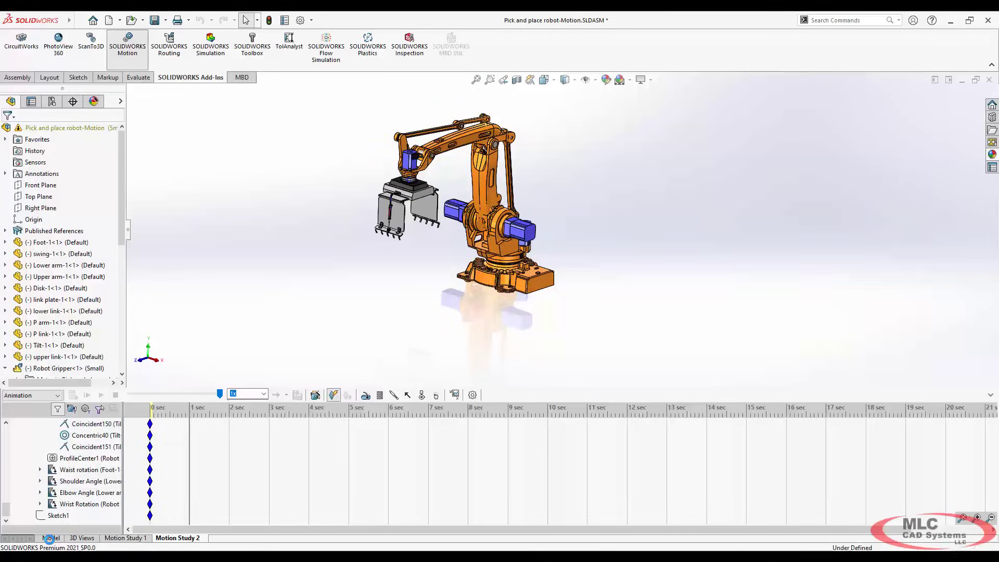
pyautogui.click(51, 539)
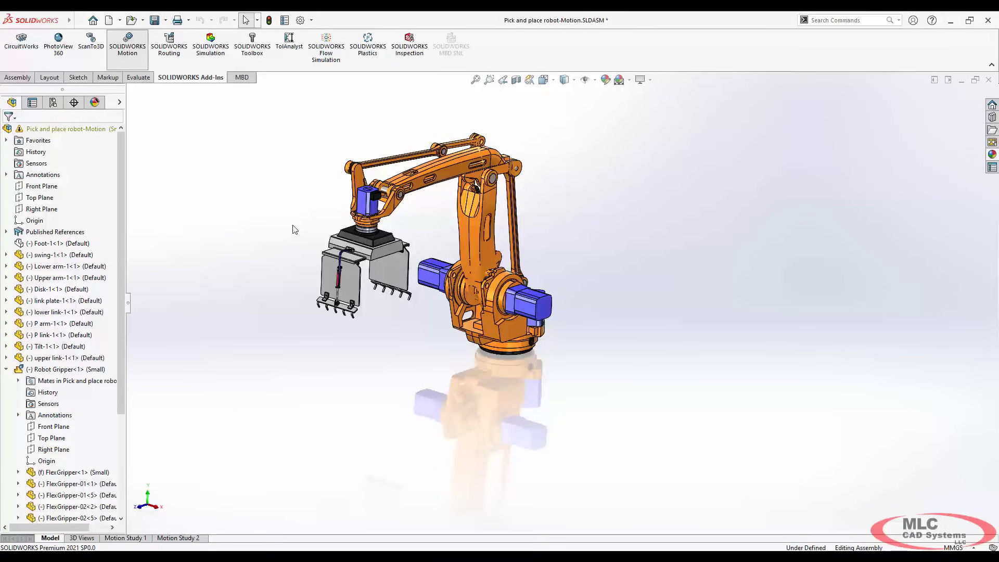
pyautogui.click(182, 541)
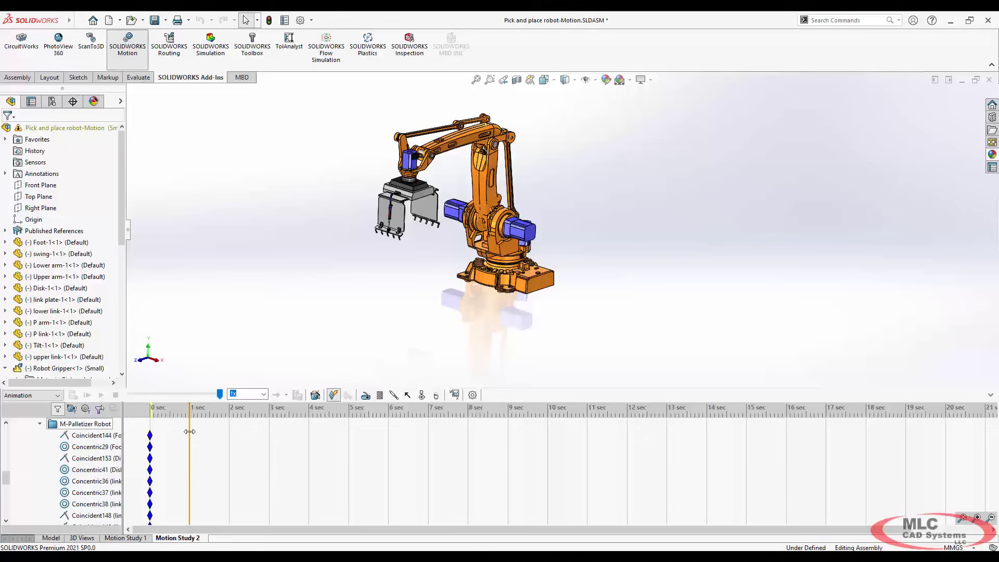
pyautogui.moveTo(6, 477); pyautogui.dragTo(7, 430)
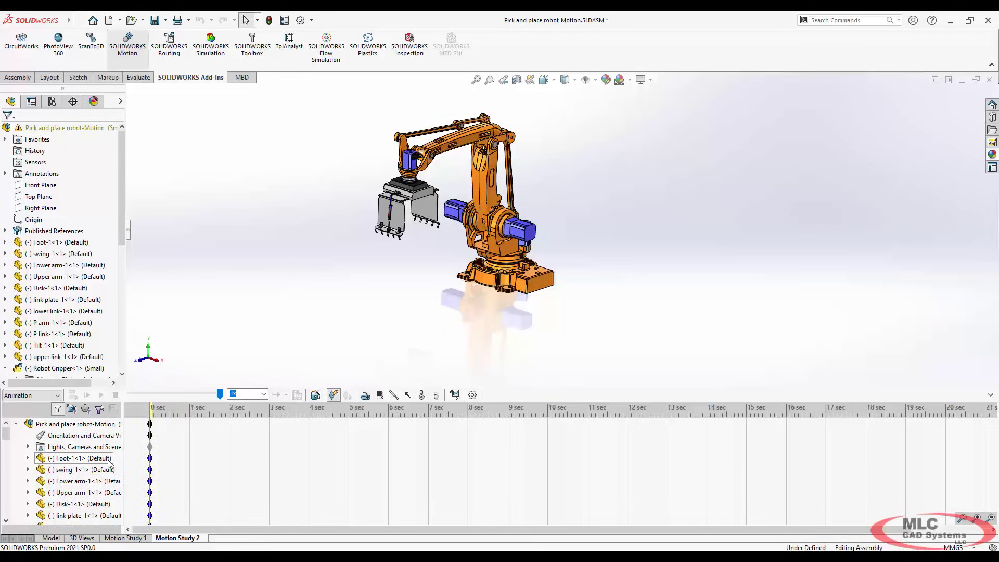
pyautogui.moveTo(151, 460)
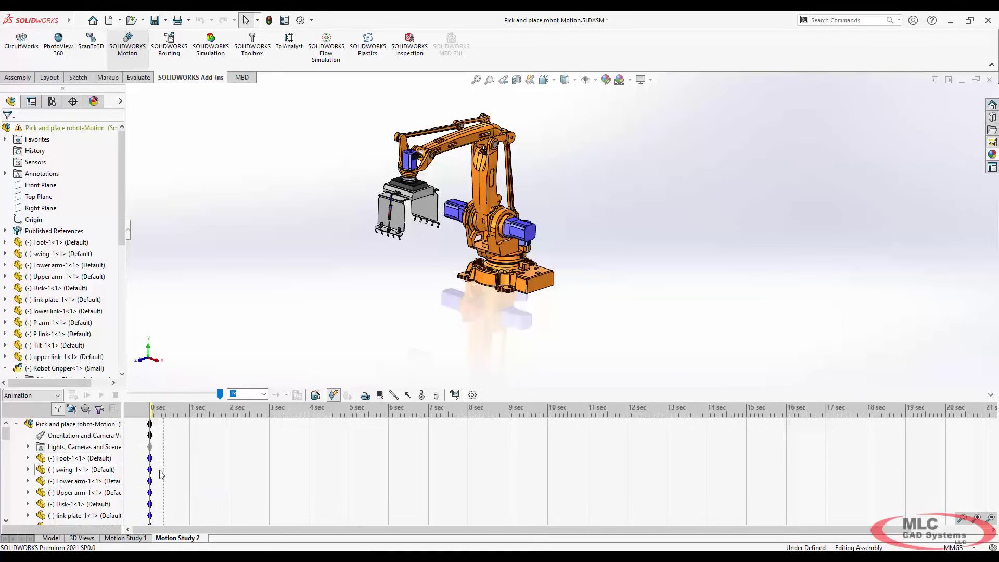
pyautogui.rightClick(151, 459)
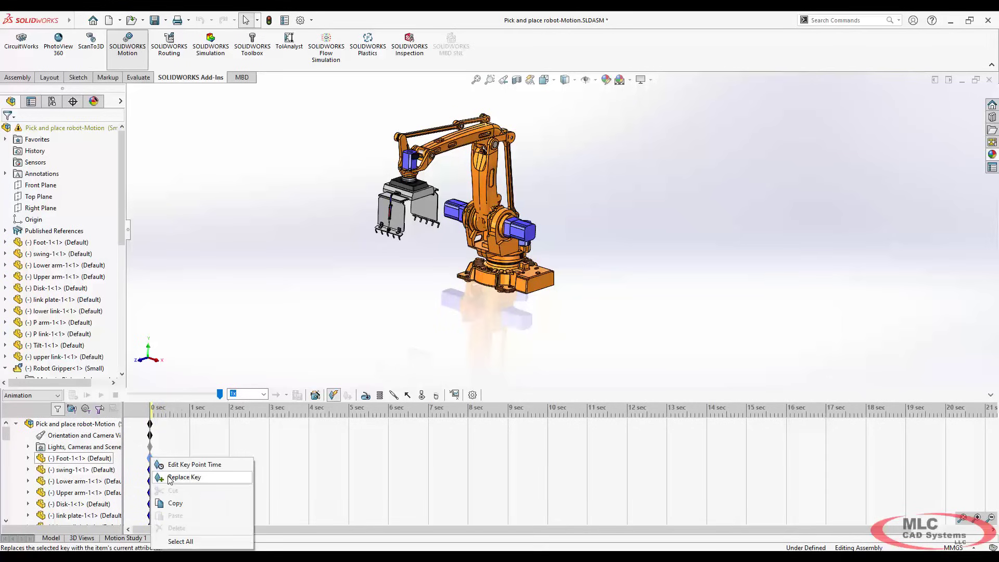
pyautogui.click(191, 412)
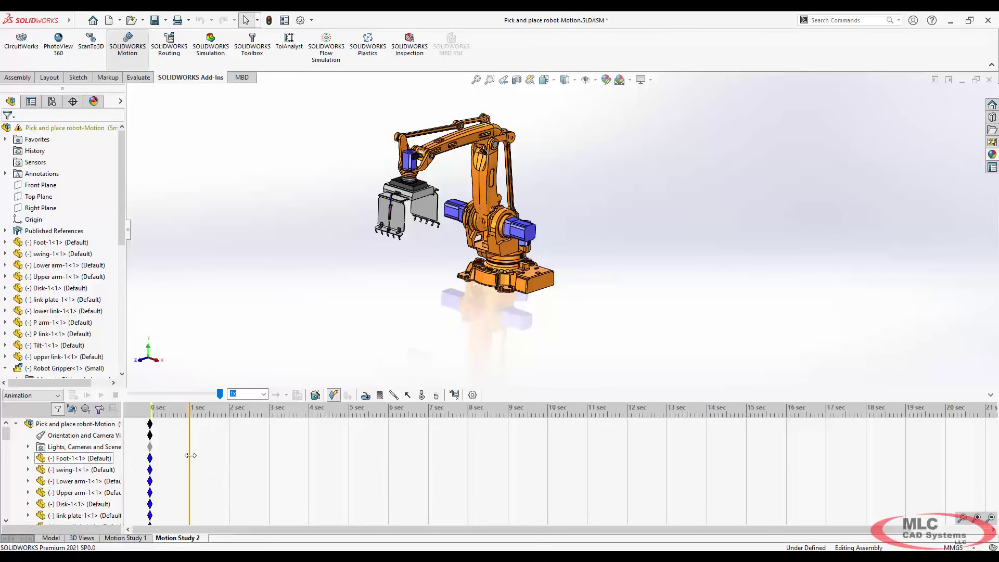
pyautogui.rightClick(191, 456)
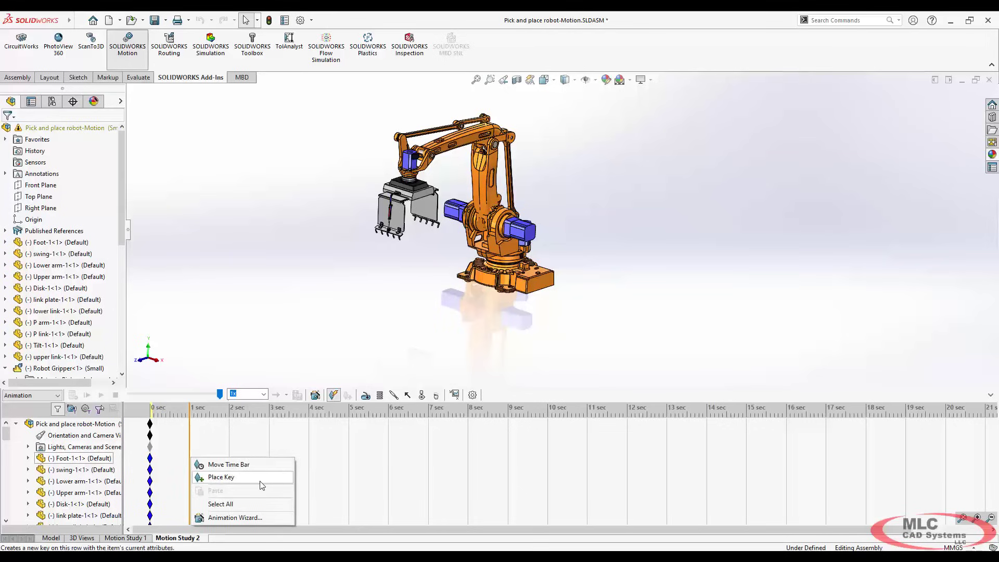
pyautogui.press('Escape')
pyautogui.click(152, 409)
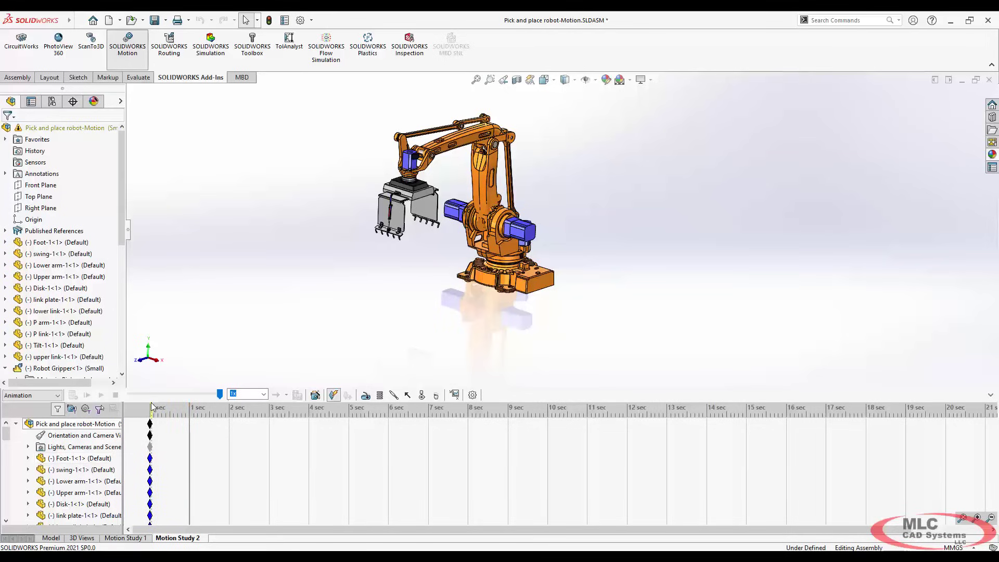
pyautogui.click(264, 395)
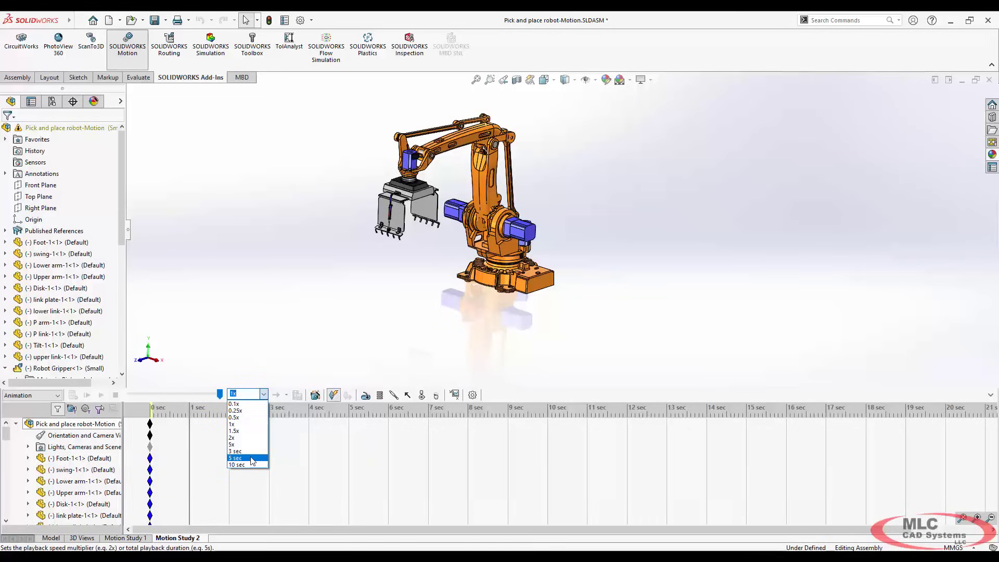
pyautogui.click(262, 396)
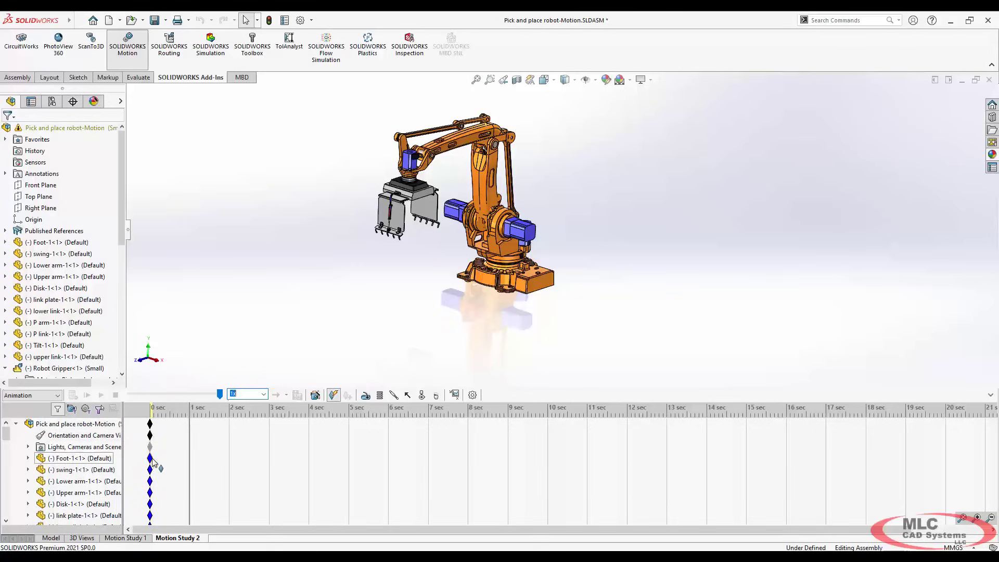
pyautogui.moveTo(151, 461)
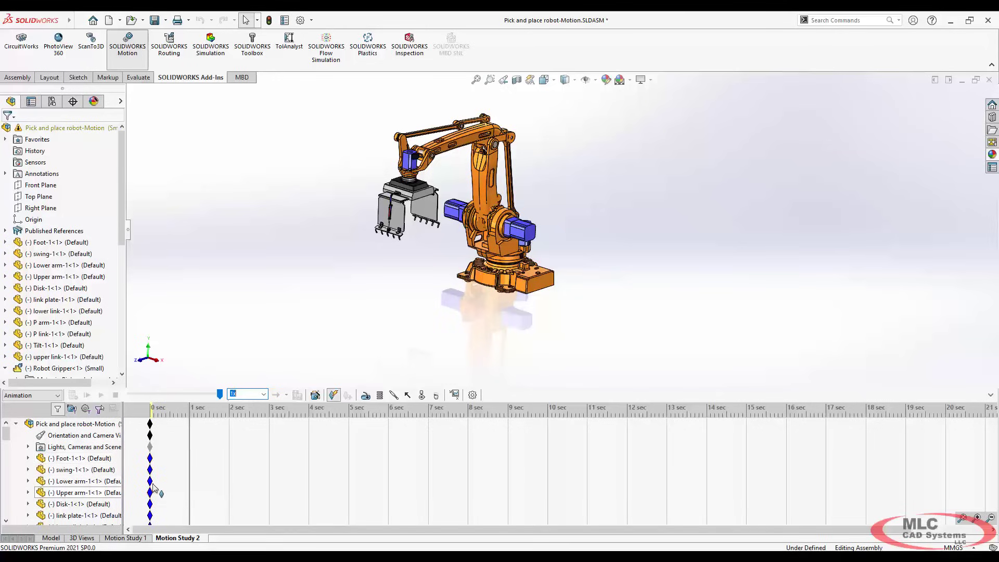
pyautogui.click(28, 447)
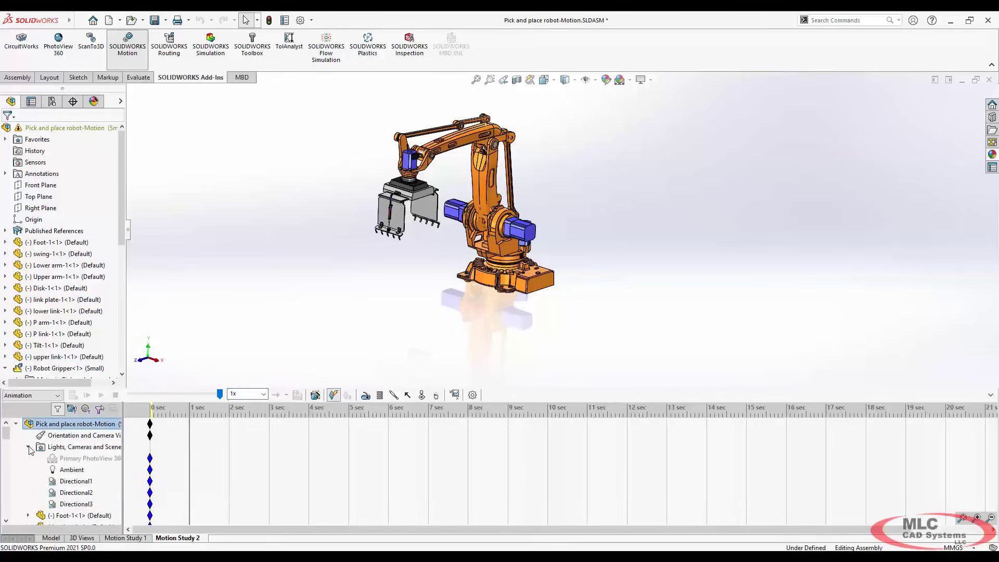
pyautogui.click(28, 447)
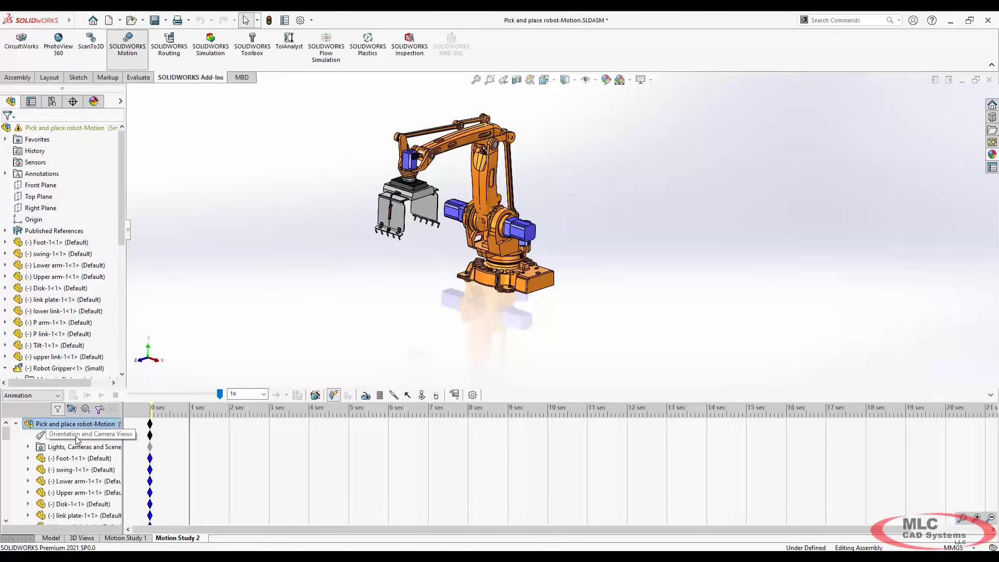
# Step: Set the time bar to 1 sec and pose the robot arm to create a 1 sec key
pyautogui.click(149, 409)
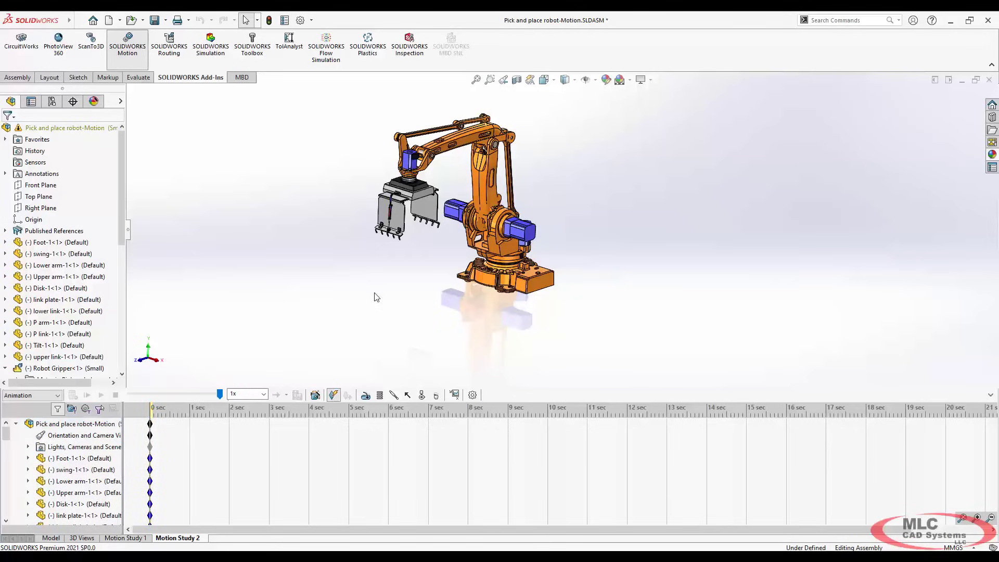
pyautogui.click(190, 408)
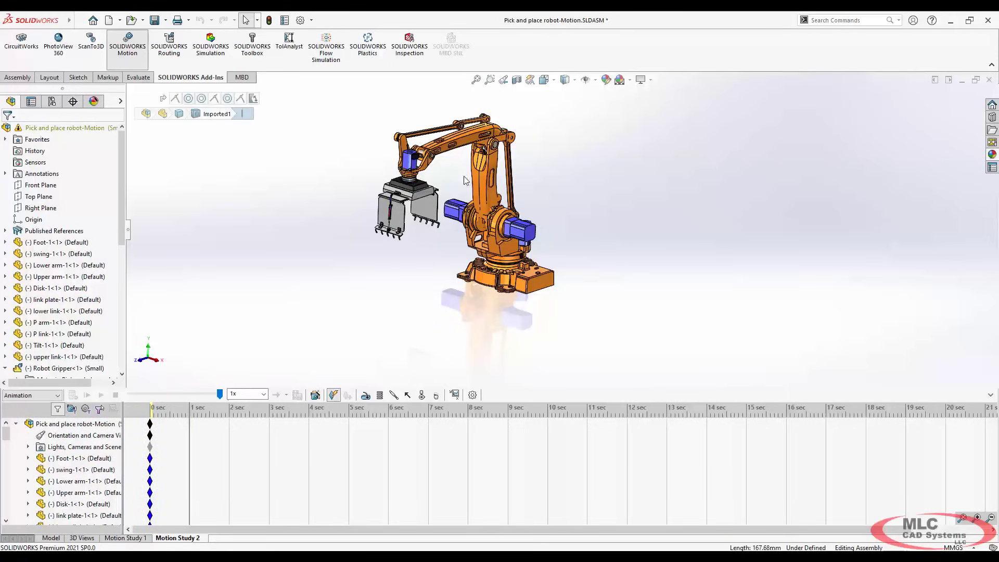
pyautogui.moveTo(410, 161); pyautogui.dragTo(504, 177)
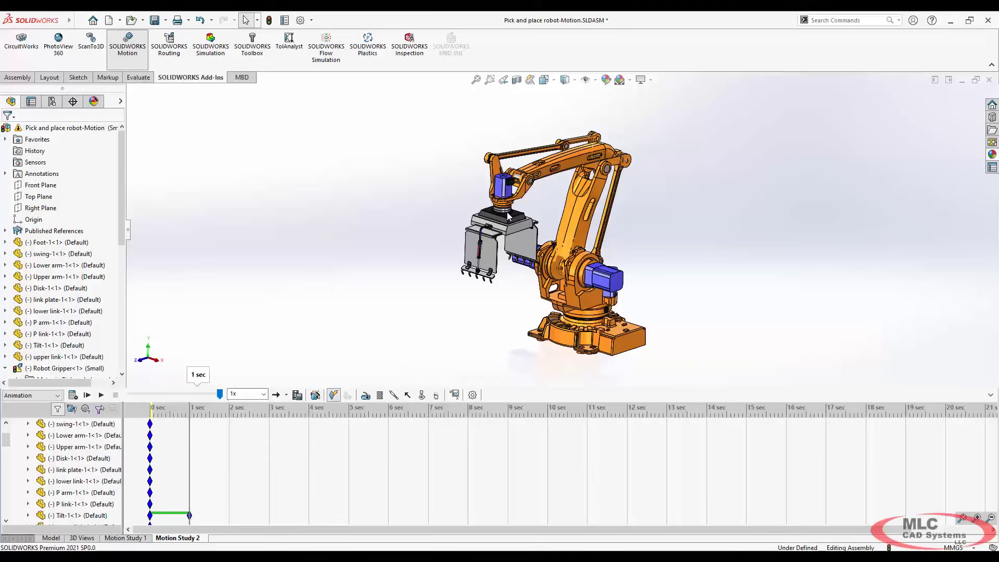
# Step: Calculate and play the motion, previewing around 0.8 sec, then rewind to 0 sec
pyautogui.scroll(-6, 598, 162)
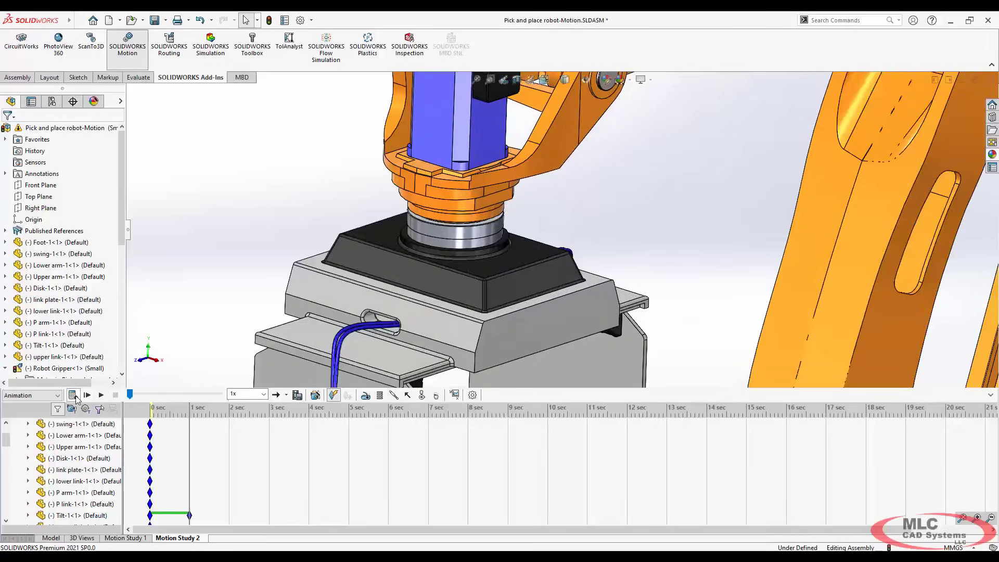
pyautogui.click(74, 396)
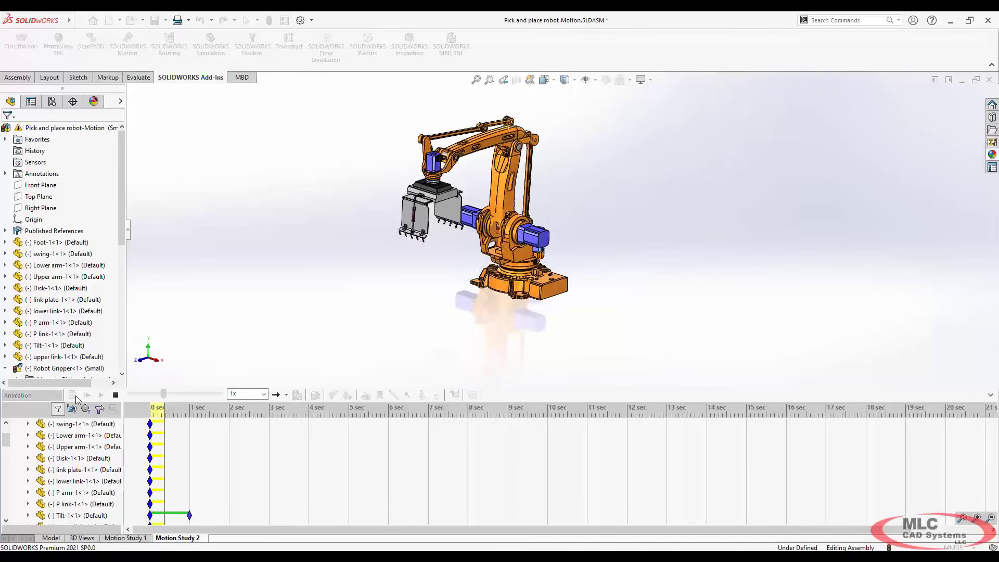
pyautogui.click(152, 411)
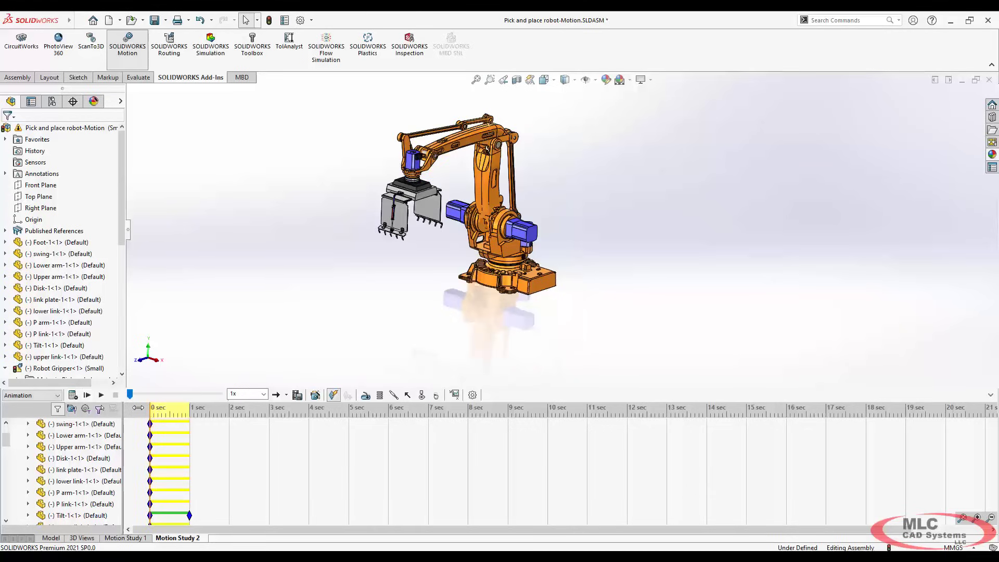
pyautogui.moveTo(150, 408); pyautogui.dragTo(181, 408)
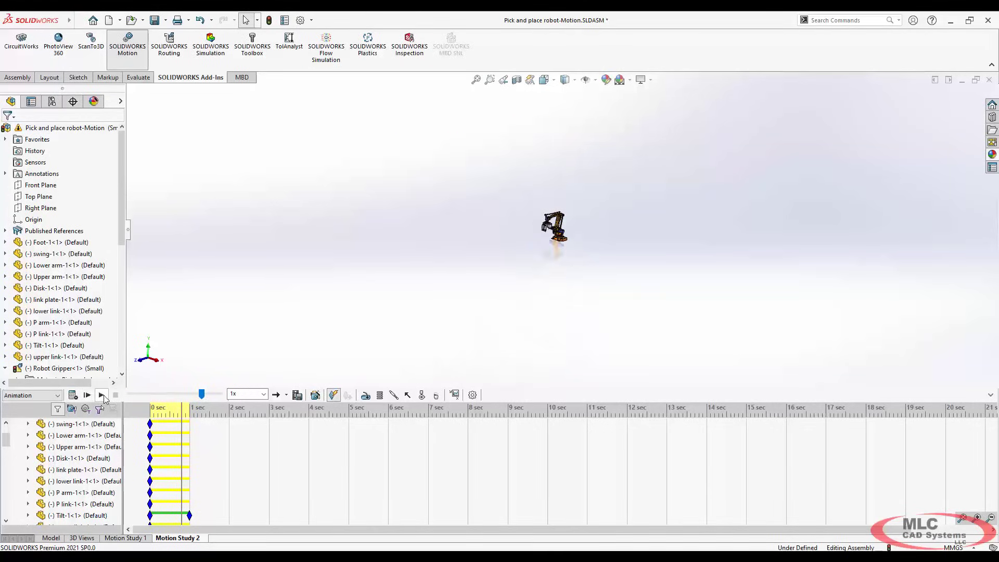
pyautogui.click(102, 397)
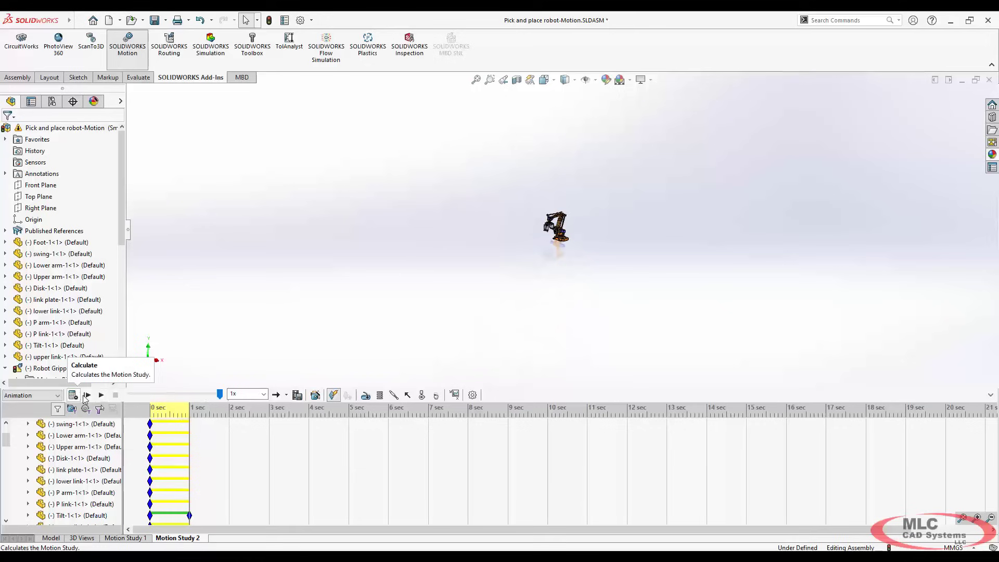
pyautogui.click(85, 396)
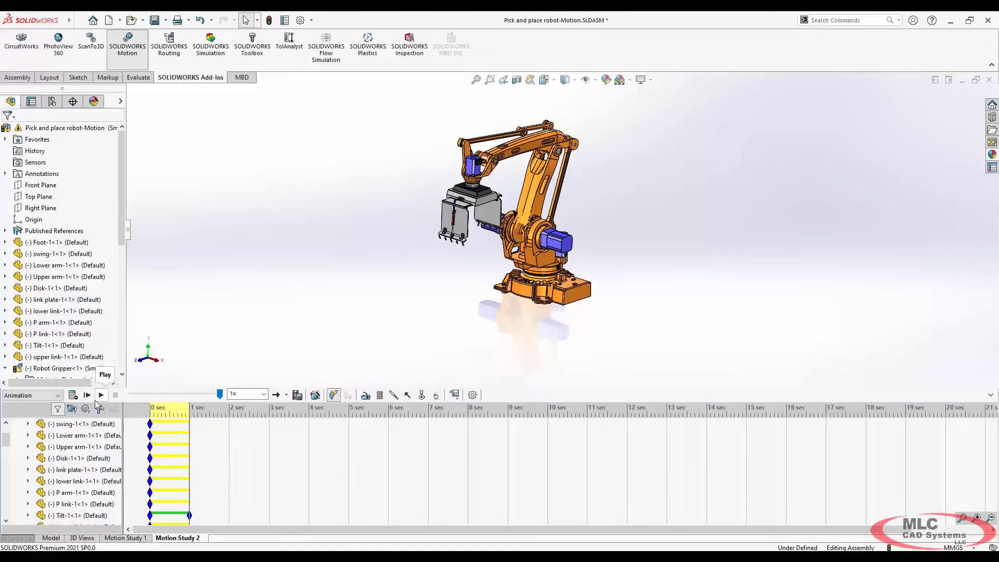
pyautogui.click(151, 410)
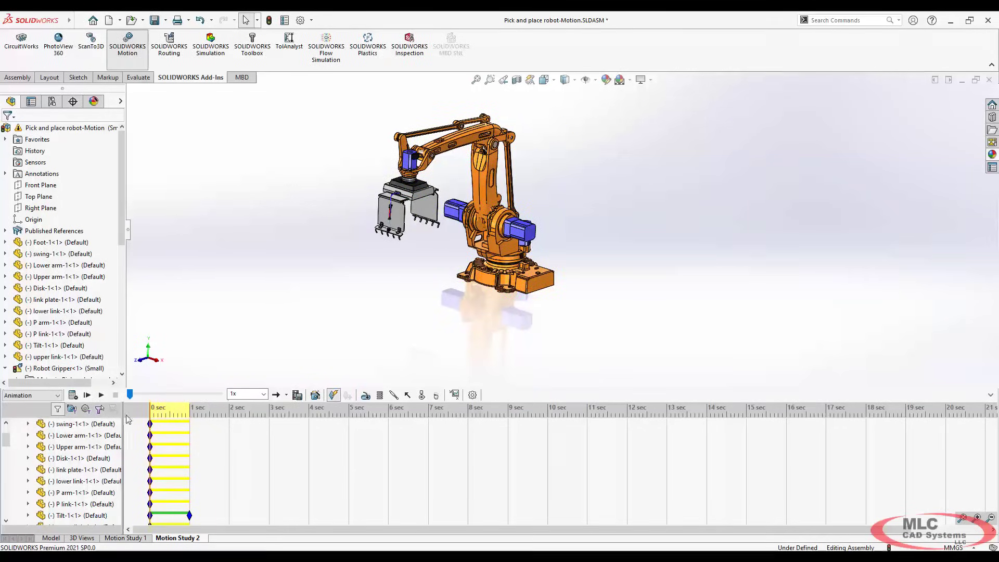
pyautogui.scroll(2, 151, 426)
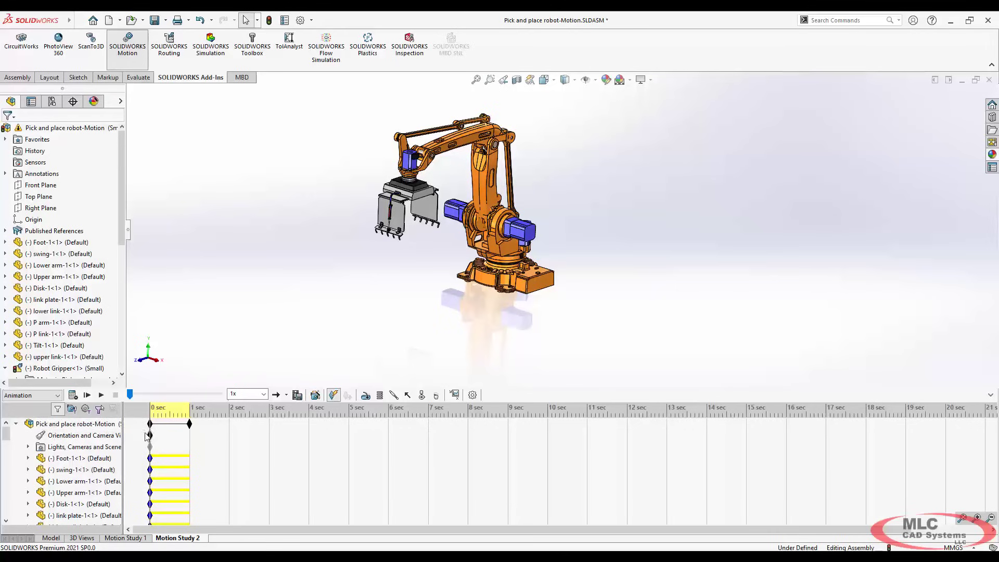
# Step: Disable playback of view keys on the Orientation and Camera Views row and calculate the study
pyautogui.rightClick(95, 438)
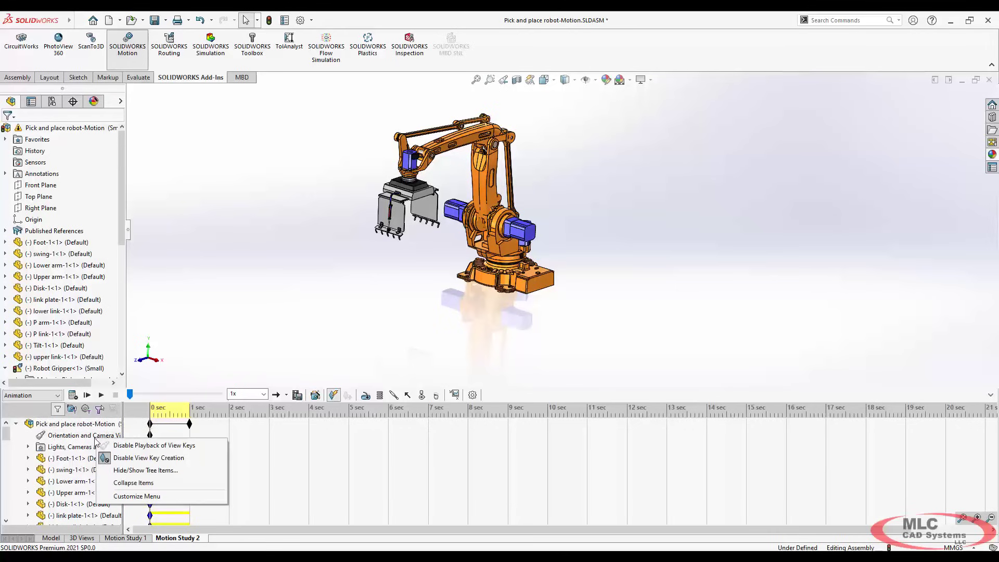
pyautogui.click(172, 446)
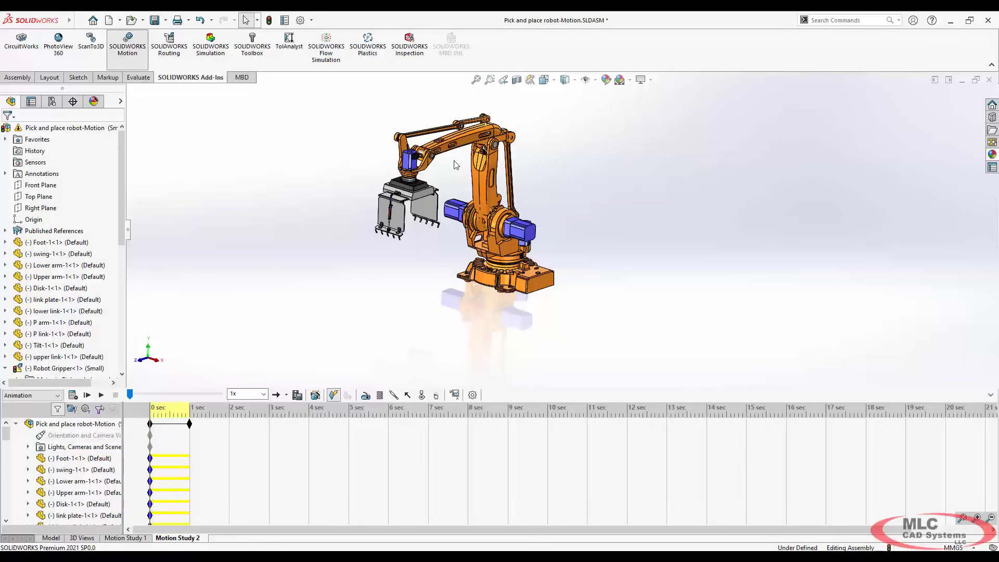
pyautogui.scroll(-8, 456, 165)
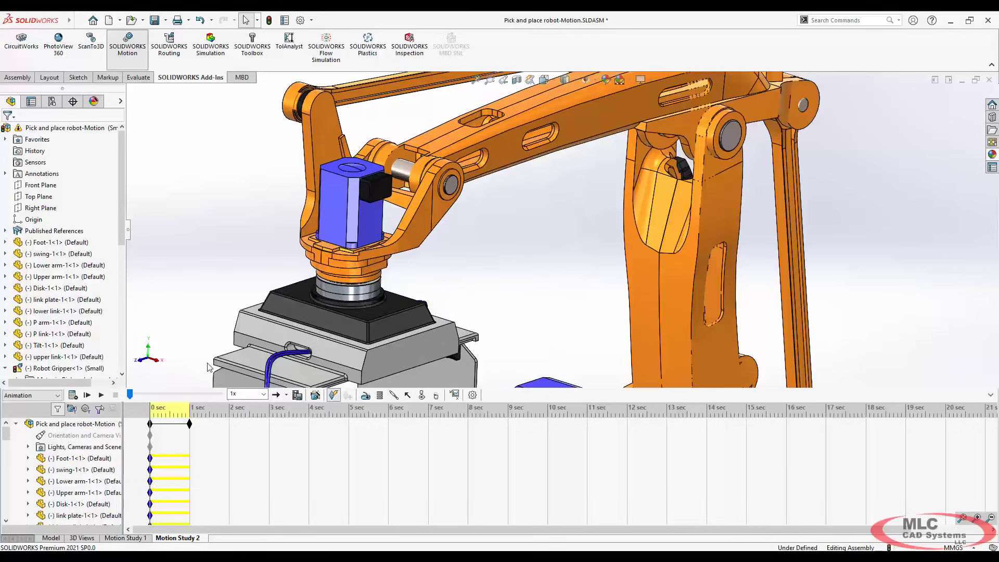
pyautogui.click(73, 396)
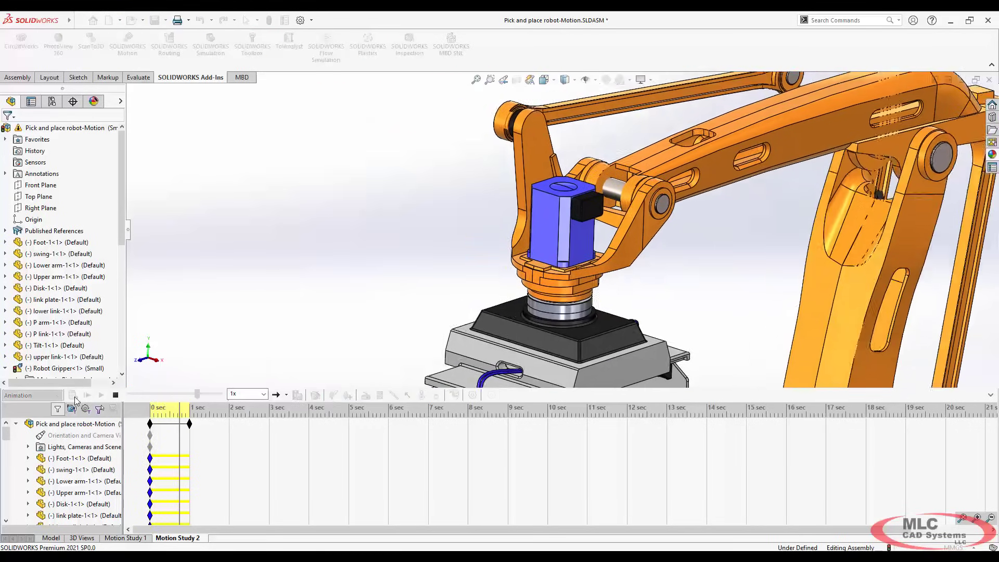
# Step: Re-enable view key playback, recalculate the study, and orbit the robot to a new angle
pyautogui.rightClick(72, 436)
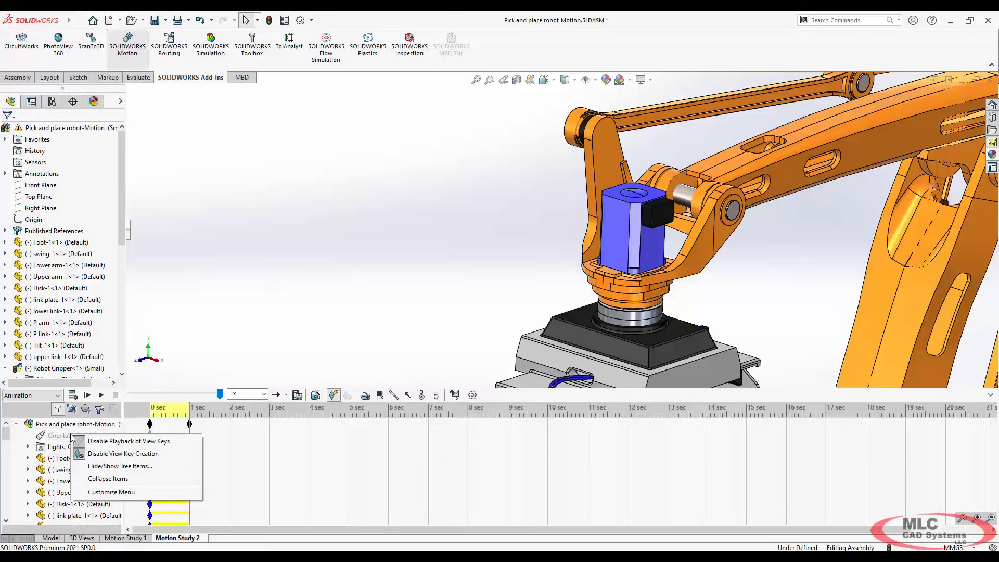
pyautogui.click(516, 237)
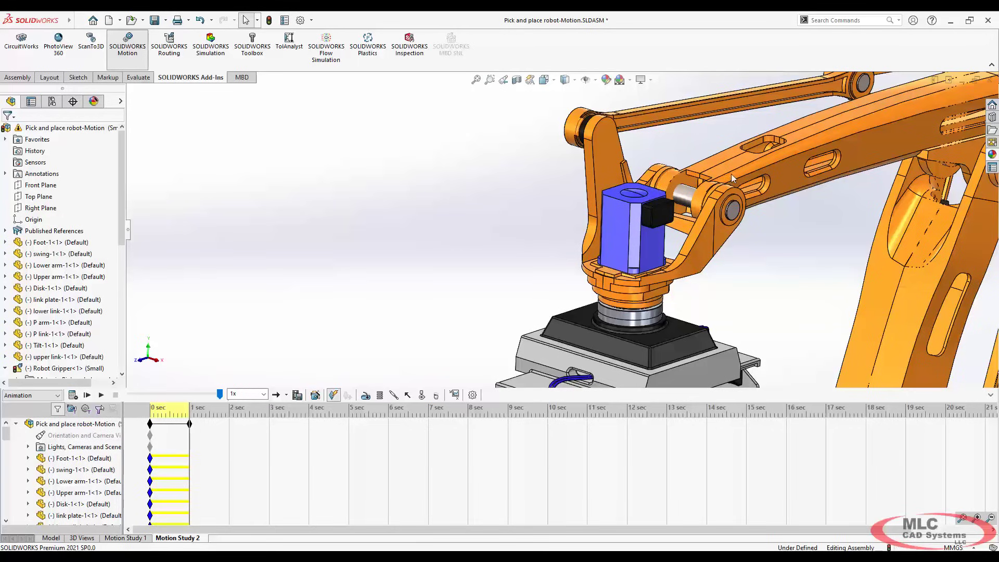
pyautogui.rightClick(69, 435)
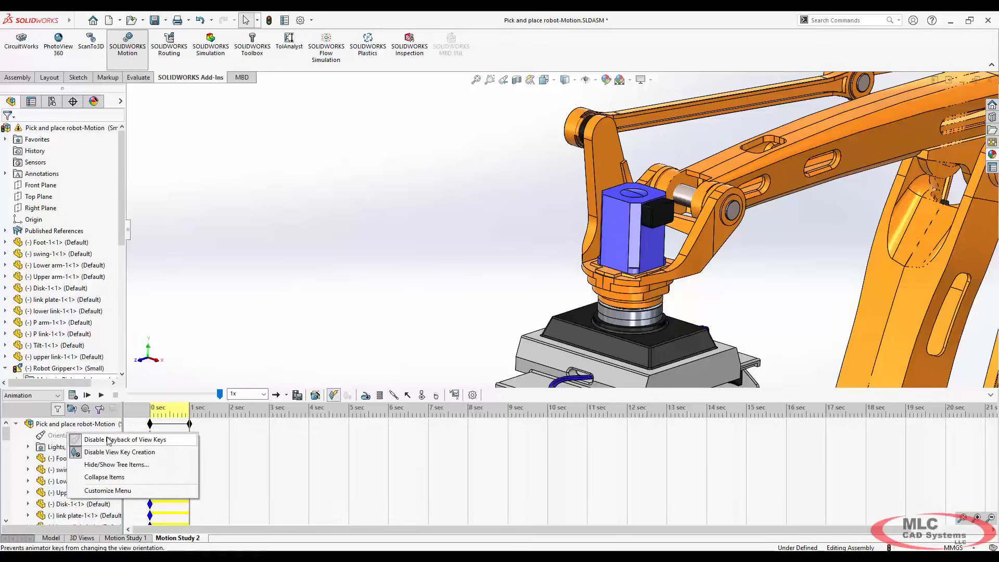
pyautogui.click(102, 439)
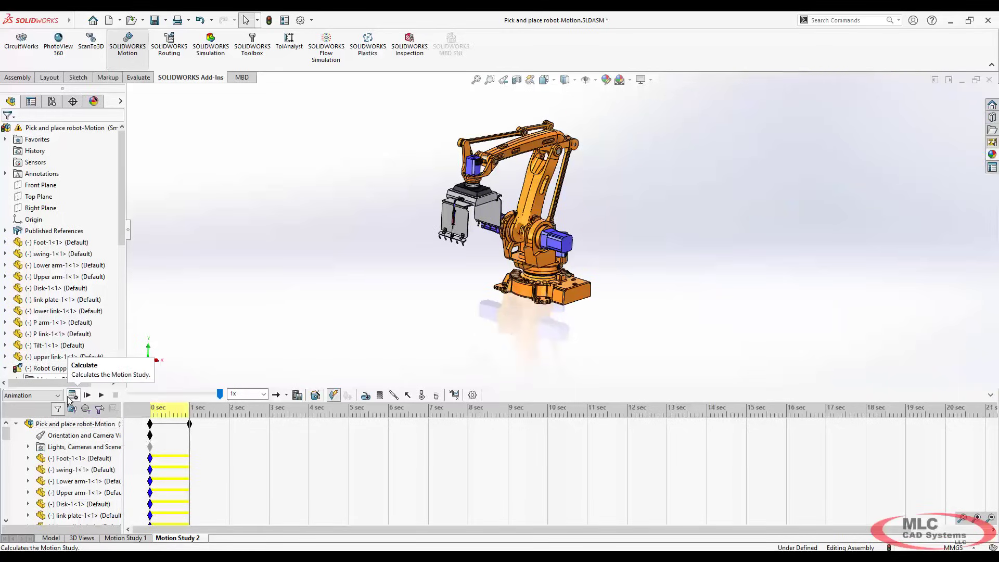
pyautogui.click(72, 396)
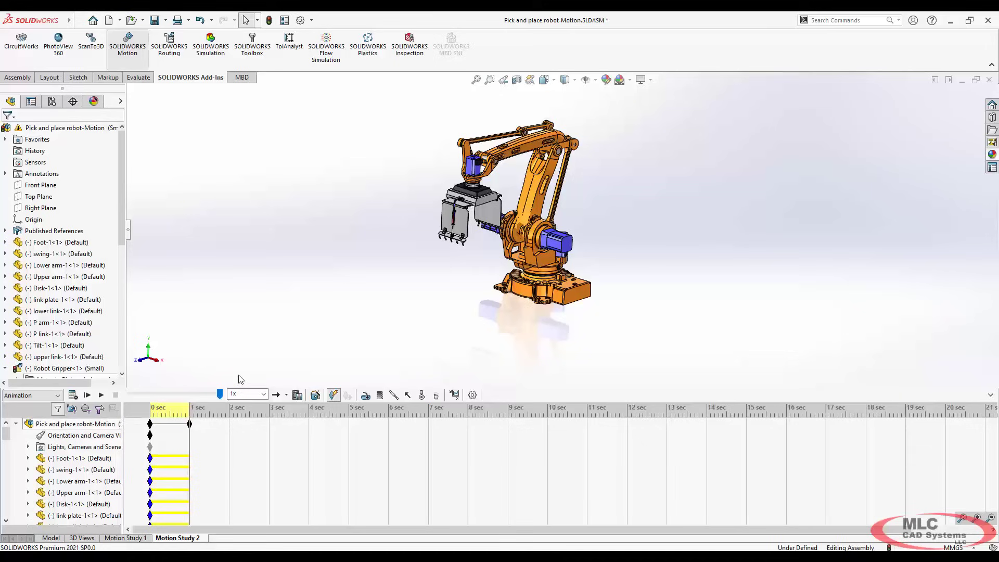
pyautogui.moveTo(422, 274)
pyautogui.mouseDown(button='middle')
pyautogui.moveTo(407, 247)
pyautogui.moveTo(368, 223)
pyautogui.moveTo(348, 257)
pyautogui.moveTo(359, 243)
pyautogui.moveTo(356, 285)
pyautogui.mouseUp(button='middle')
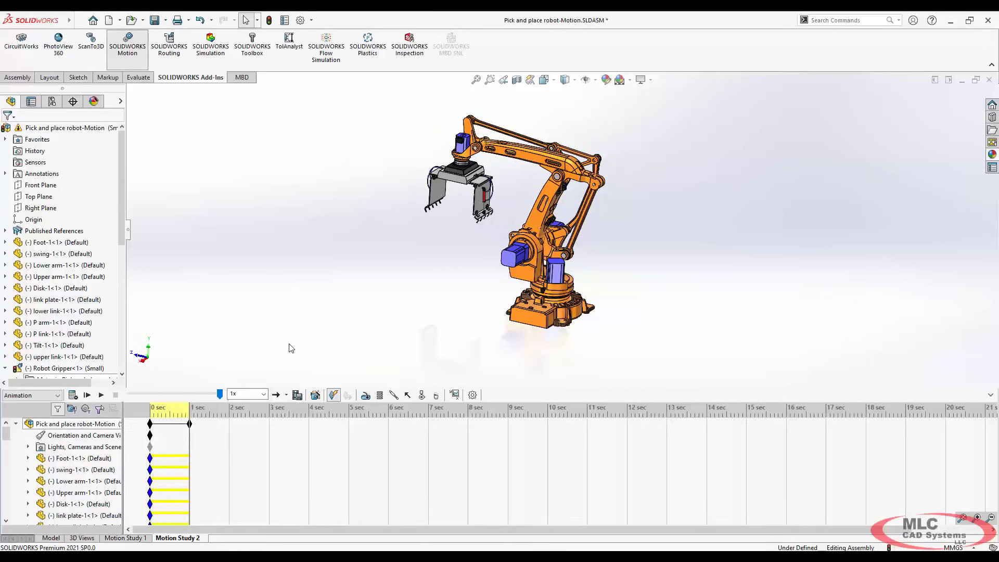
# Step: Place a camera view key at 1 sec, then calculate and rewind the study to 0 sec
pyautogui.rightClick(190, 433)
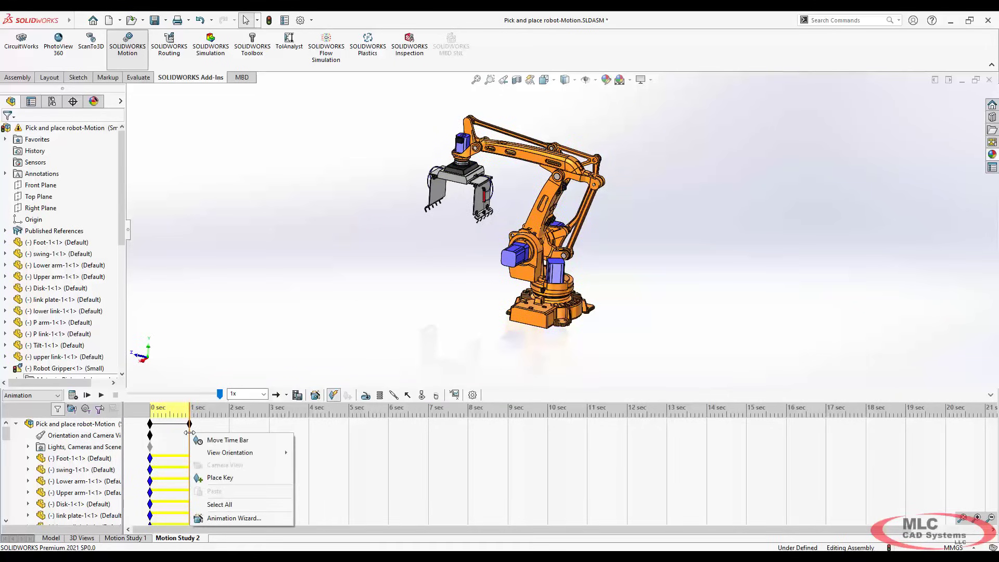
pyautogui.click(218, 478)
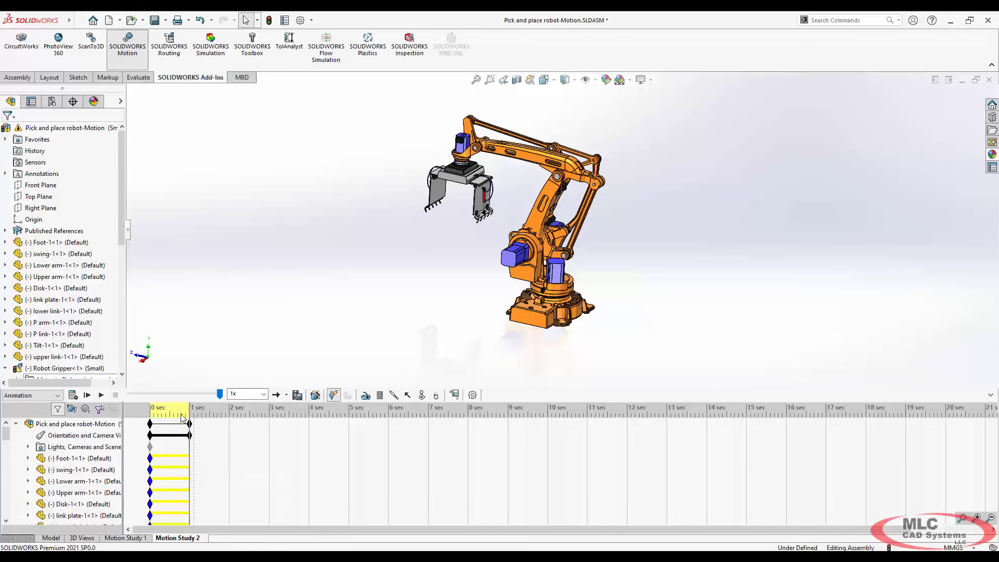
pyautogui.click(151, 409)
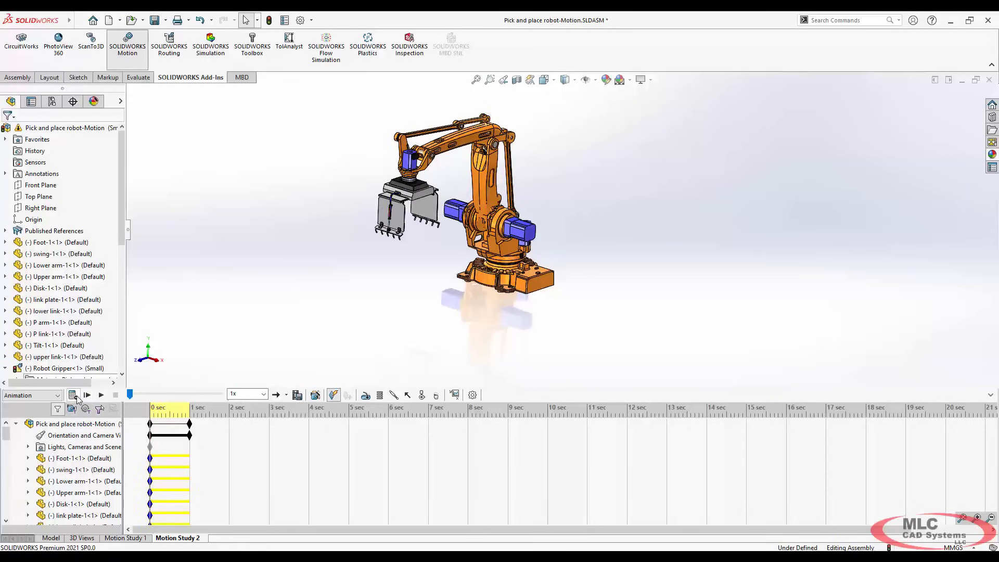
pyautogui.click(76, 396)
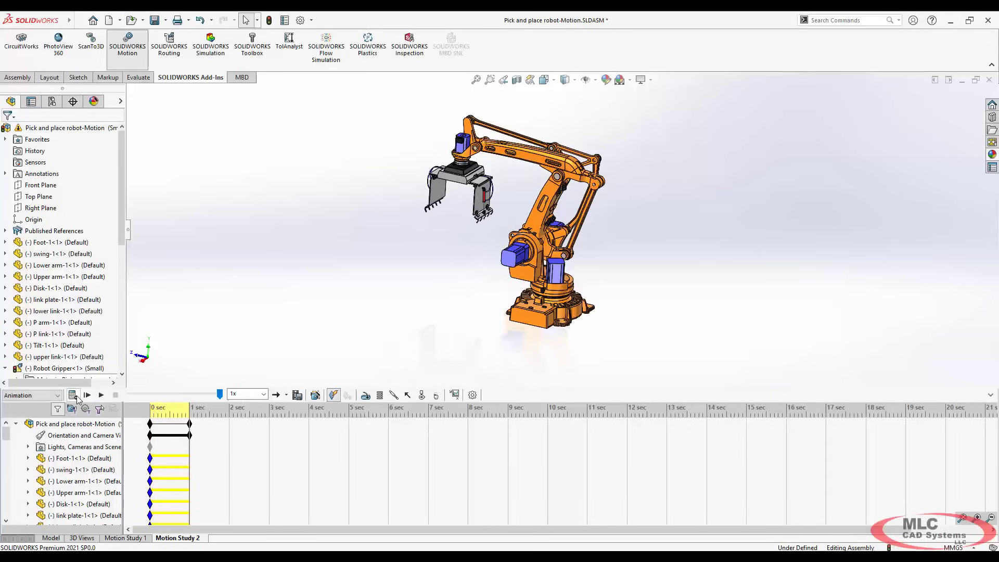
pyautogui.moveTo(189, 408); pyautogui.dragTo(149, 405)
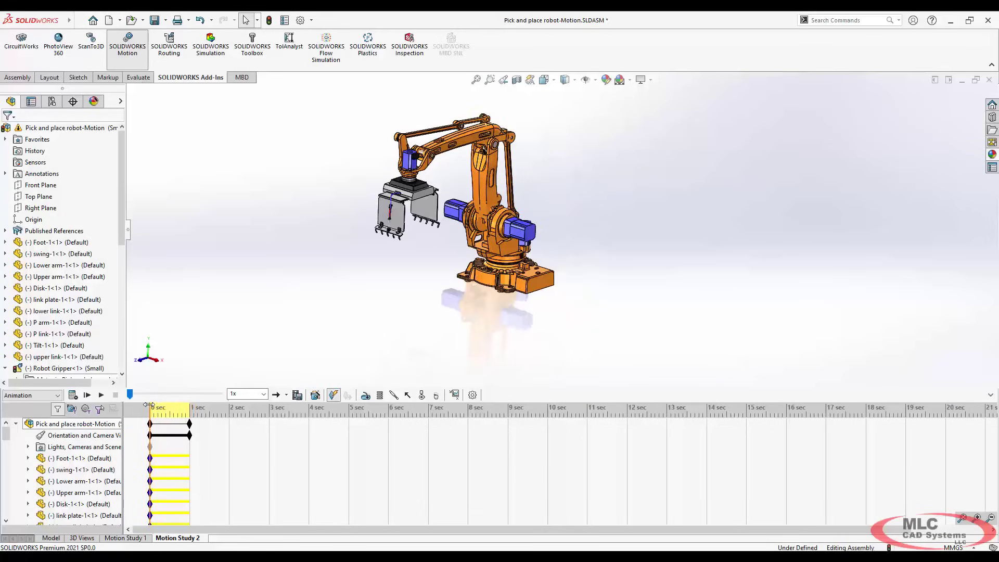
pyautogui.rightClick(93, 434)
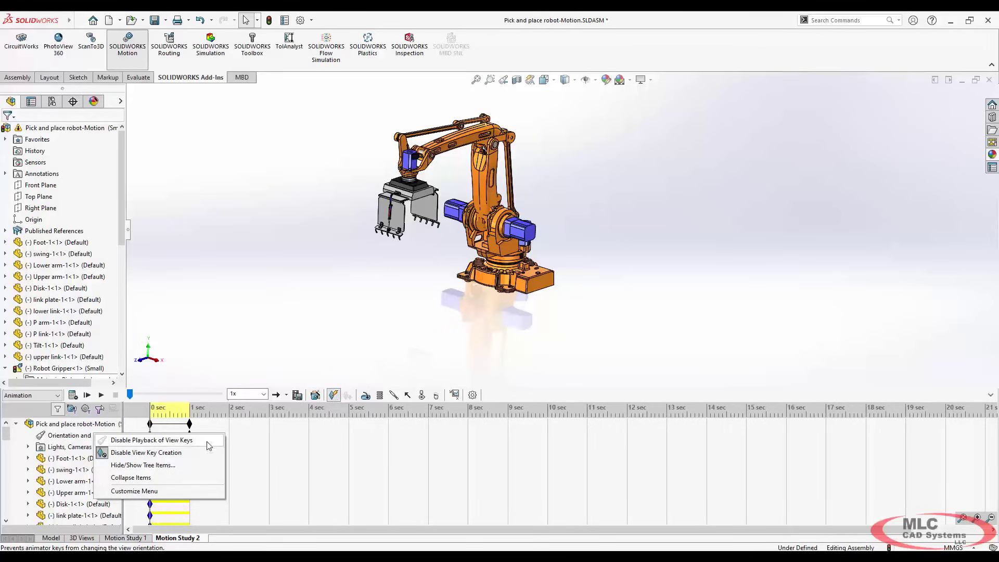
# Step: Allow automatic view key creation and orbit the robot to record views at 2 and 4 sec
pyautogui.click(174, 452)
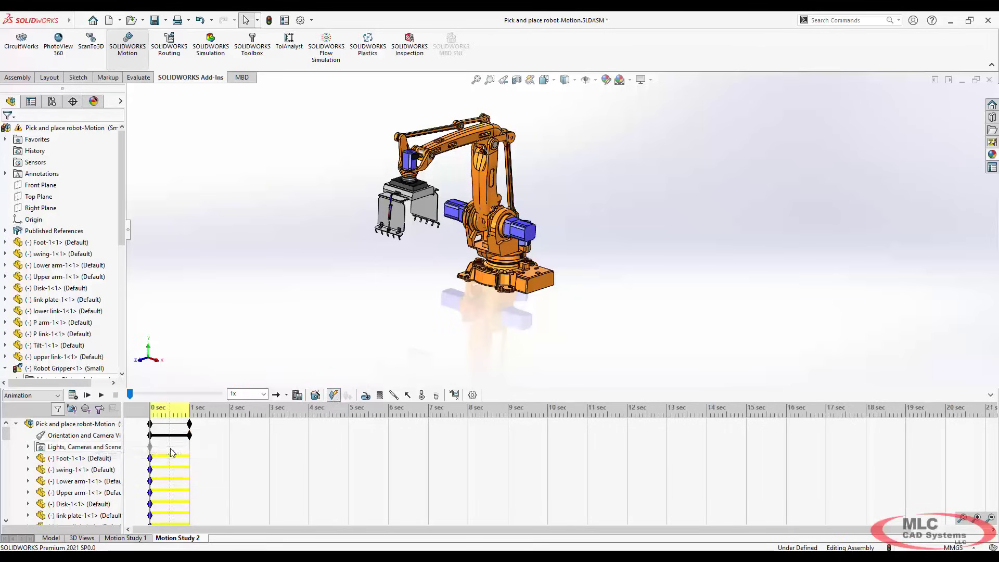
pyautogui.click(243, 413)
pyautogui.moveTo(414, 289); pyautogui.dragTo(520, 249, button='middle')
pyautogui.scroll(-5, 536, 243)
pyautogui.click(313, 411)
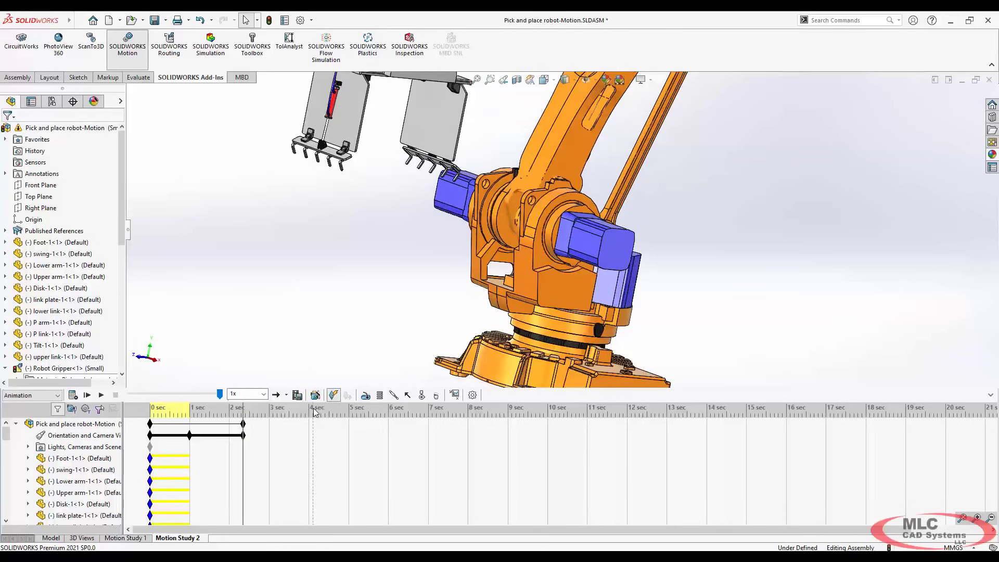
pyautogui.moveTo(342, 277); pyautogui.dragTo(412, 152, button='middle')
pyautogui.scroll(-6, 469, 196)
pyautogui.scroll(10, 470, 196)
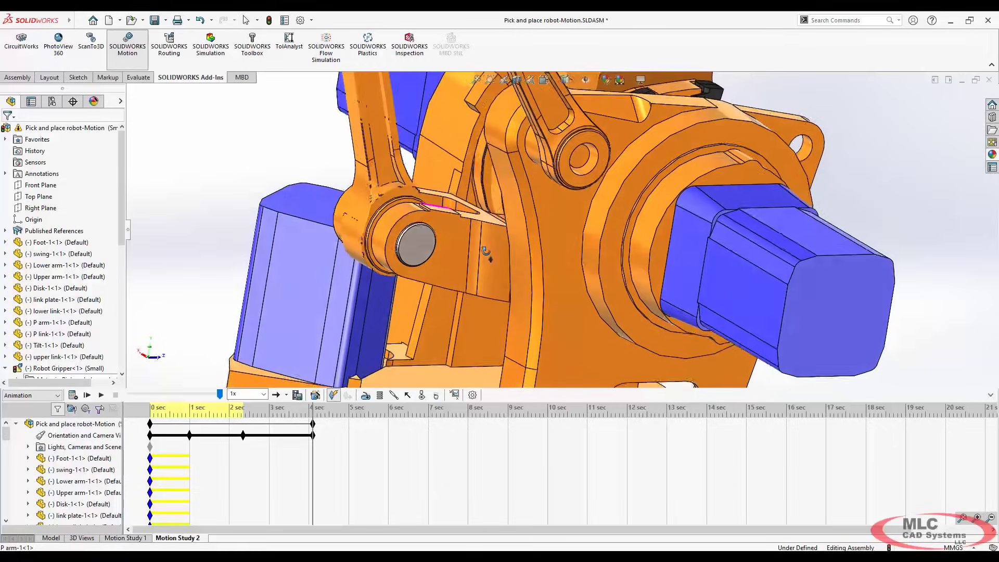
# Step: Orbit the robot to record and refine a camera view at about 3.3 sec
pyautogui.click(392, 411)
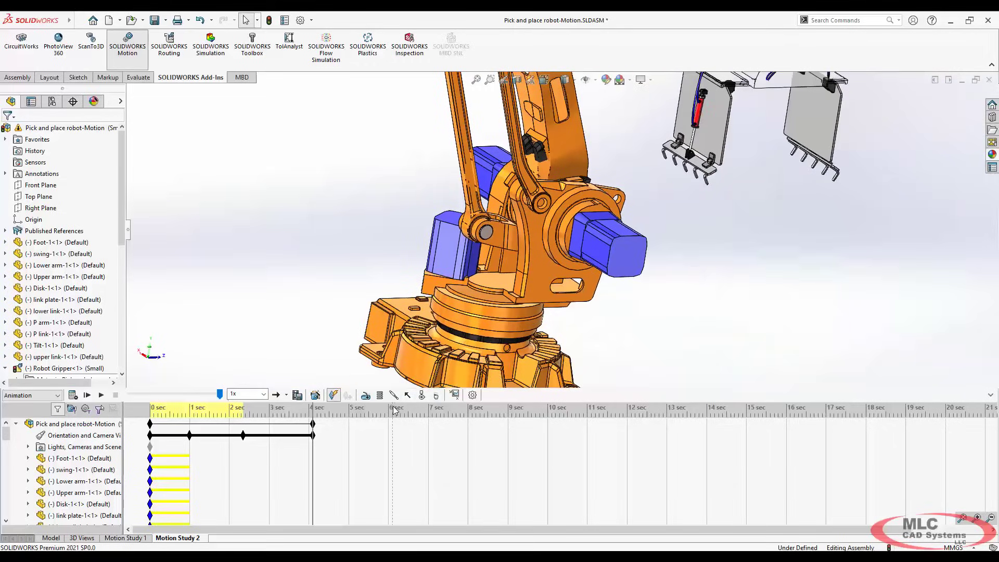
pyautogui.click(281, 411)
pyautogui.moveTo(422, 262); pyautogui.dragTo(744, 318, button='middle')
pyautogui.scroll(8, 729, 299)
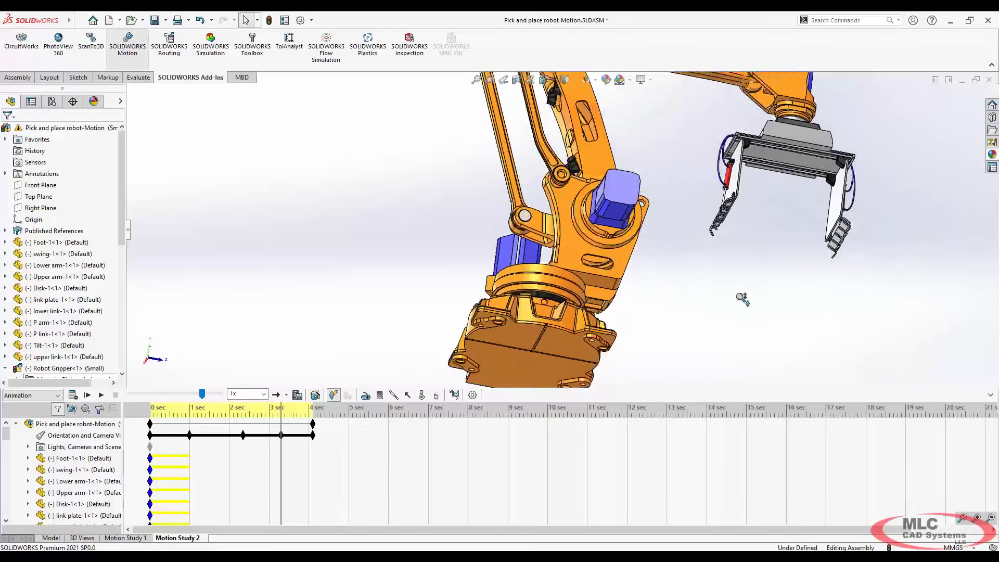
pyautogui.moveTo(624, 312); pyautogui.dragTo(570, 245, button='middle')
pyautogui.scroll(-2, 574, 164)
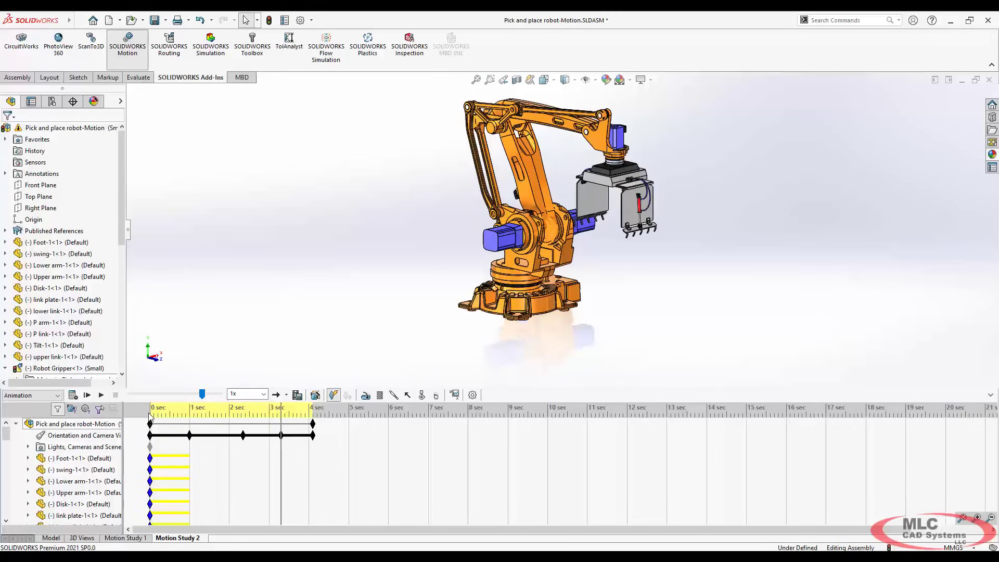
# Step: Replay the study from 0 sec, select the three intermediate camera keys, and disable view key creation
pyautogui.click(149, 409)
pyautogui.click(73, 395)
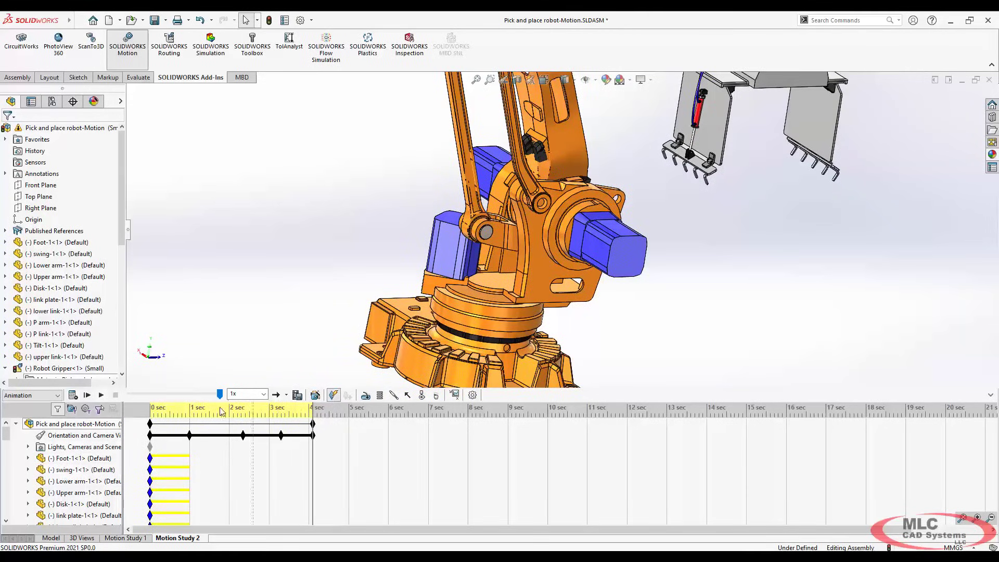
pyautogui.moveTo(181, 431); pyautogui.dragTo(310, 450)
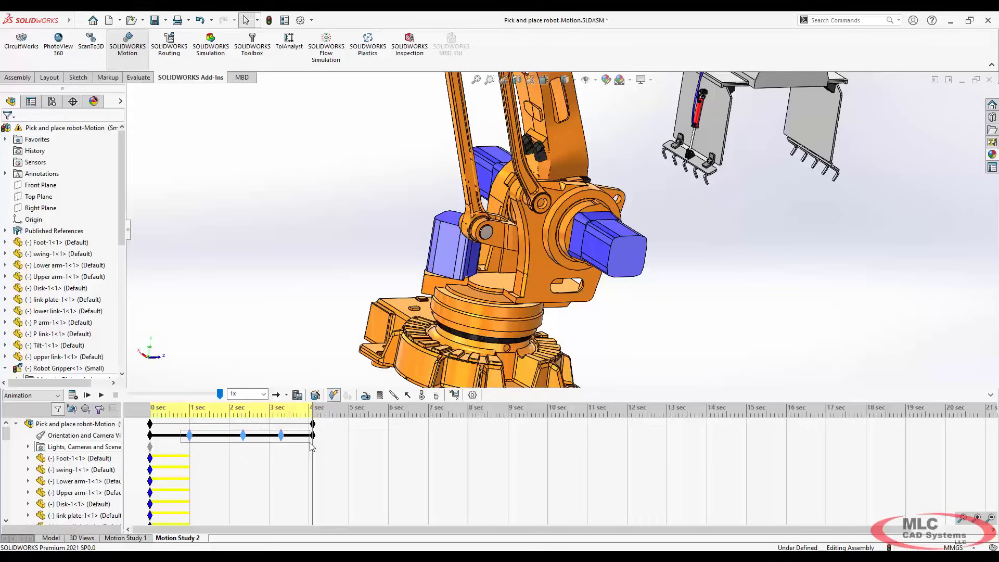
pyautogui.rightClick(59, 435)
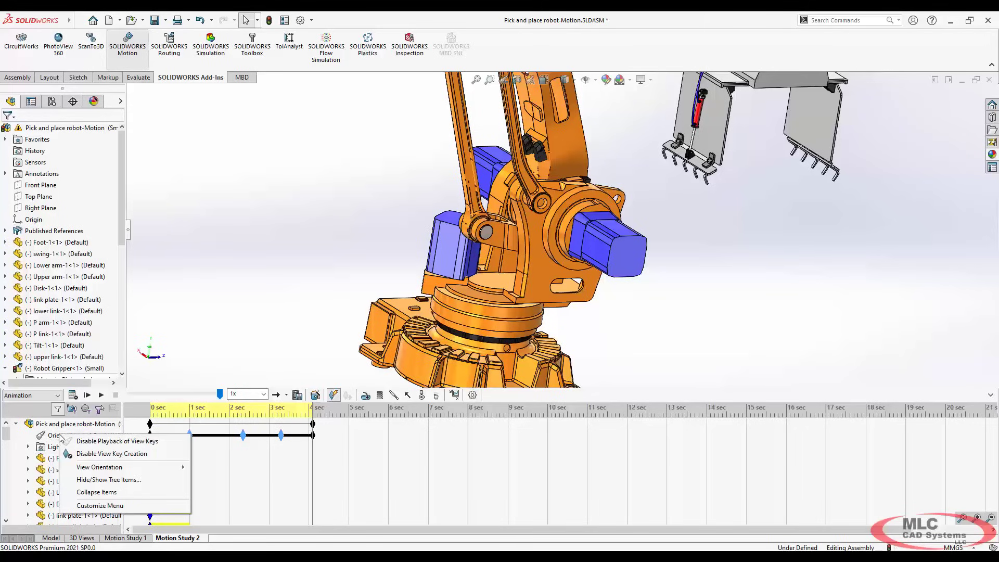
pyautogui.click(100, 455)
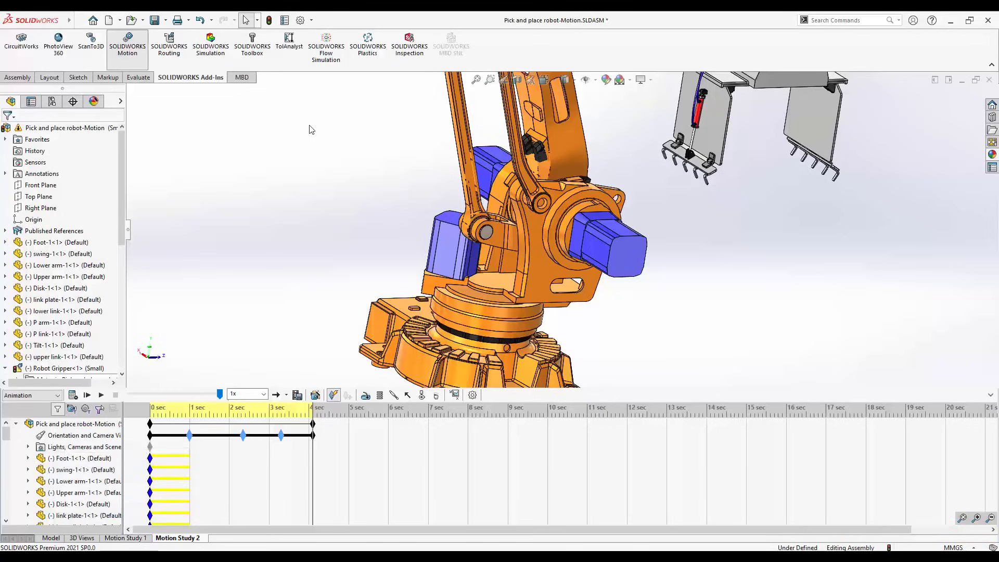